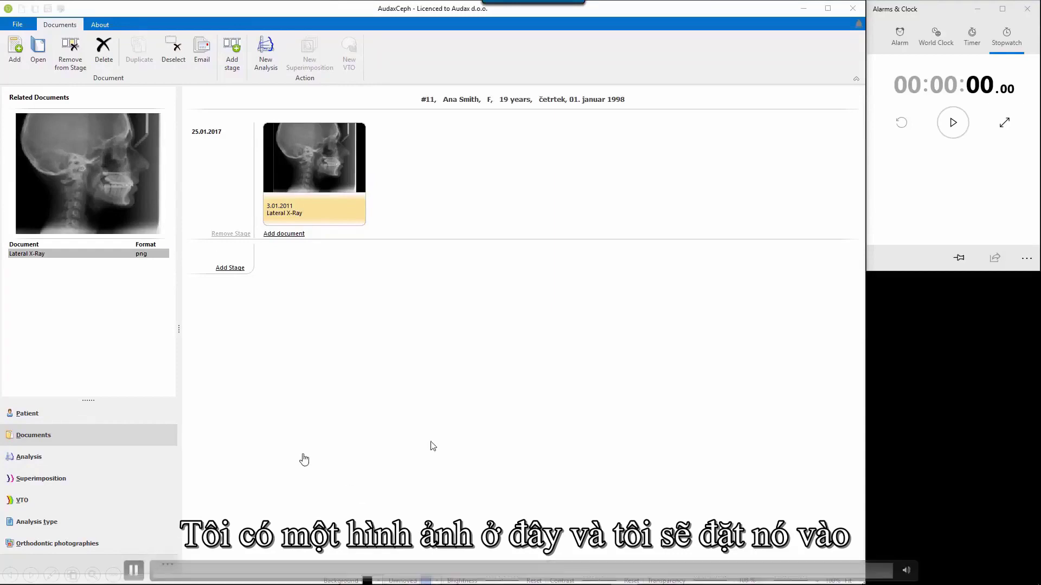
# Step: Open a new analysis, start the stopwatch, and shrink the landmark template to fit the skull
pyautogui.click(267, 57)
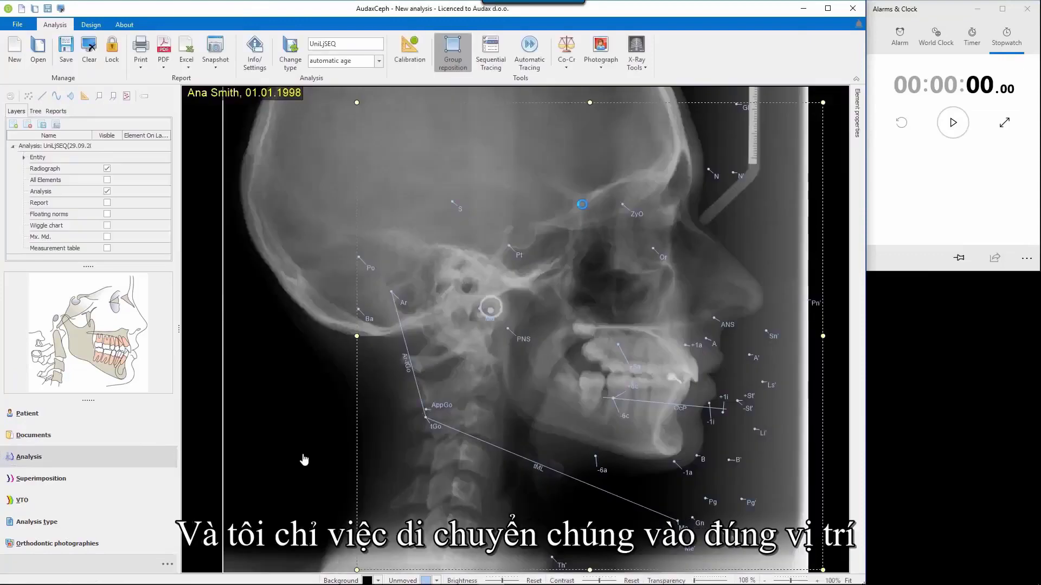
pyautogui.click(953, 124)
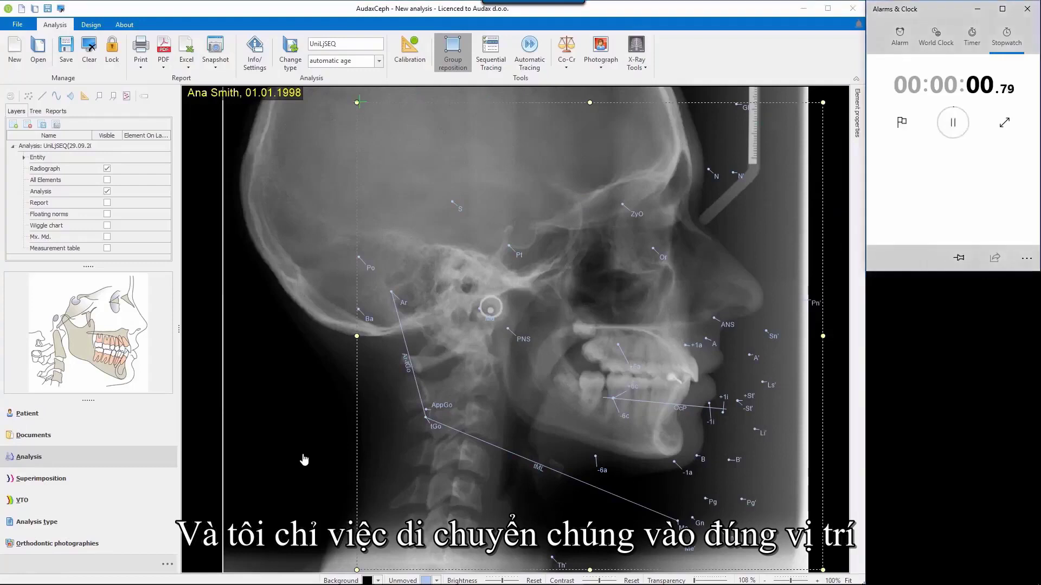
pyautogui.moveTo(356, 102); pyautogui.dragTo(442, 149)
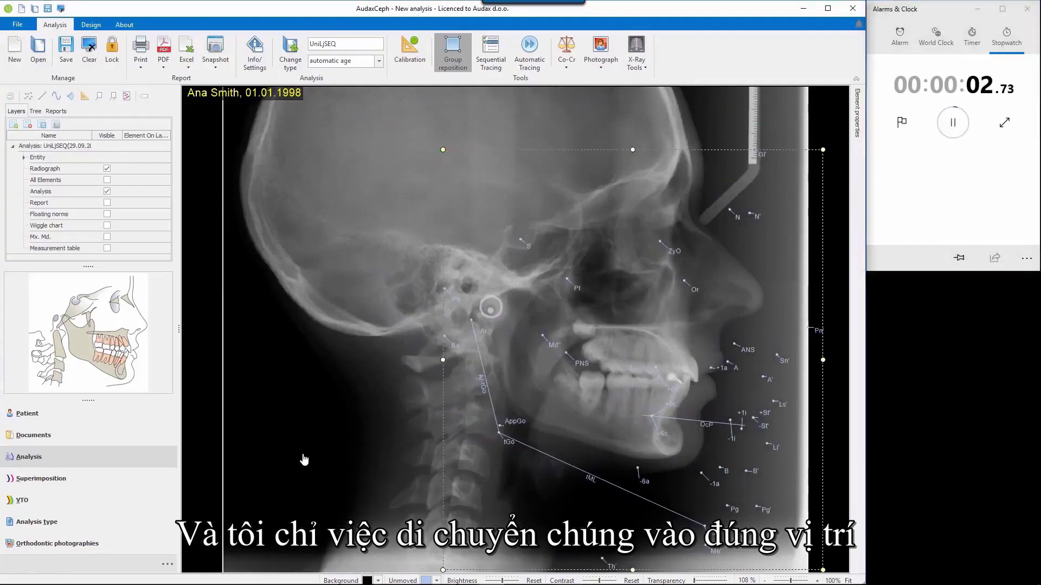
pyautogui.moveTo(823, 570); pyautogui.dragTo(767, 498)
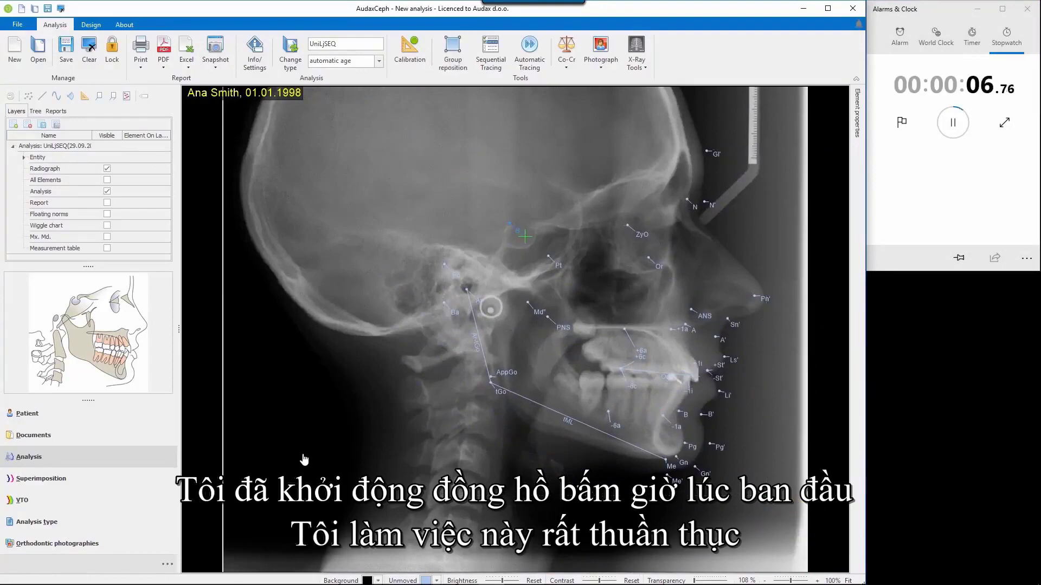
# Step: Place the Pt, Or, N, Gl', Pn', Sn', A', ANS and A landmarks, then stop the stopwatch at 56.39 s
pyautogui.click(562, 269)
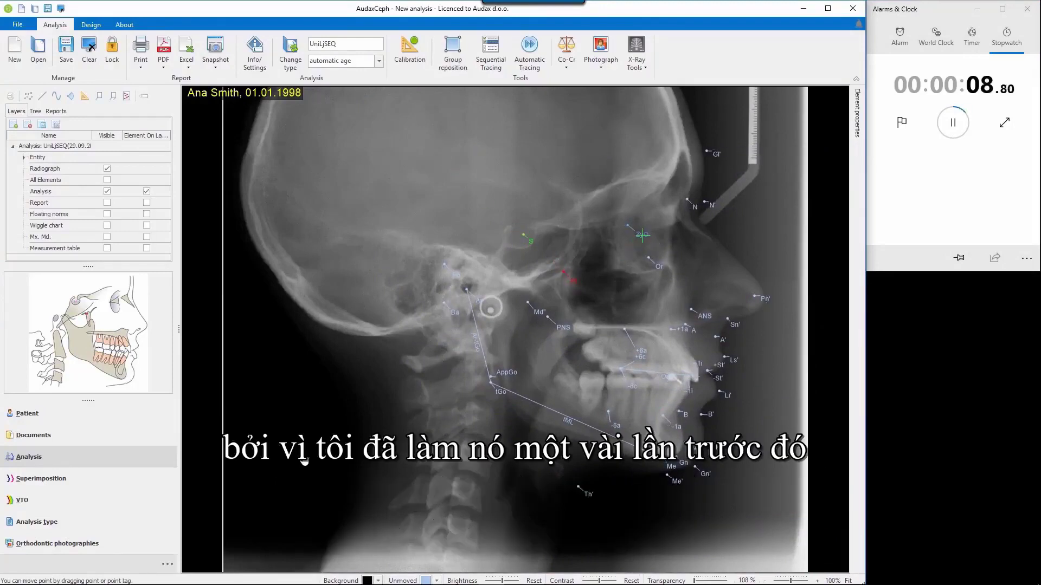
pyautogui.click(651, 271)
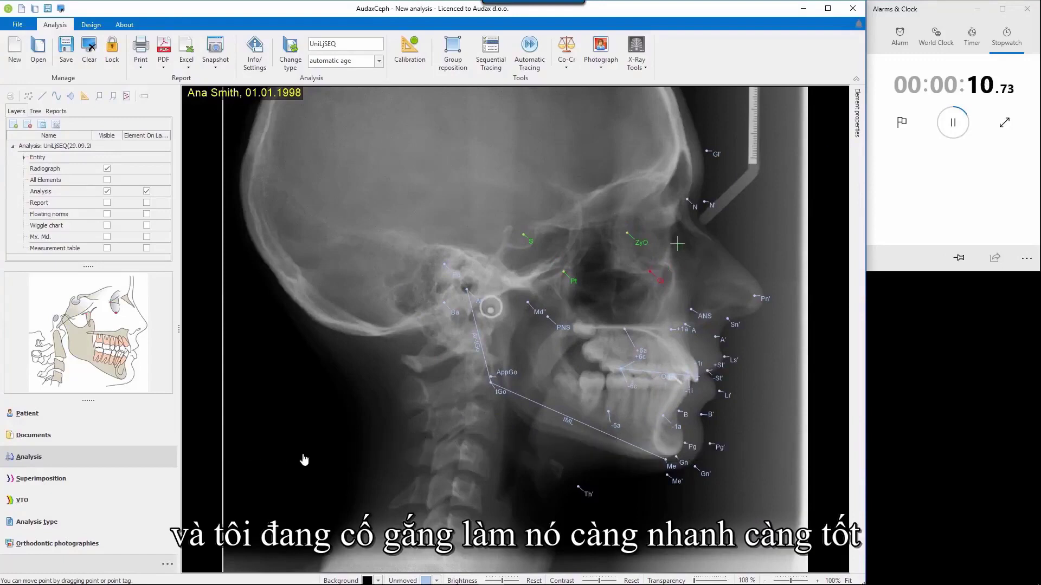
pyautogui.click(690, 194)
pyautogui.click(703, 151)
pyautogui.click(762, 300)
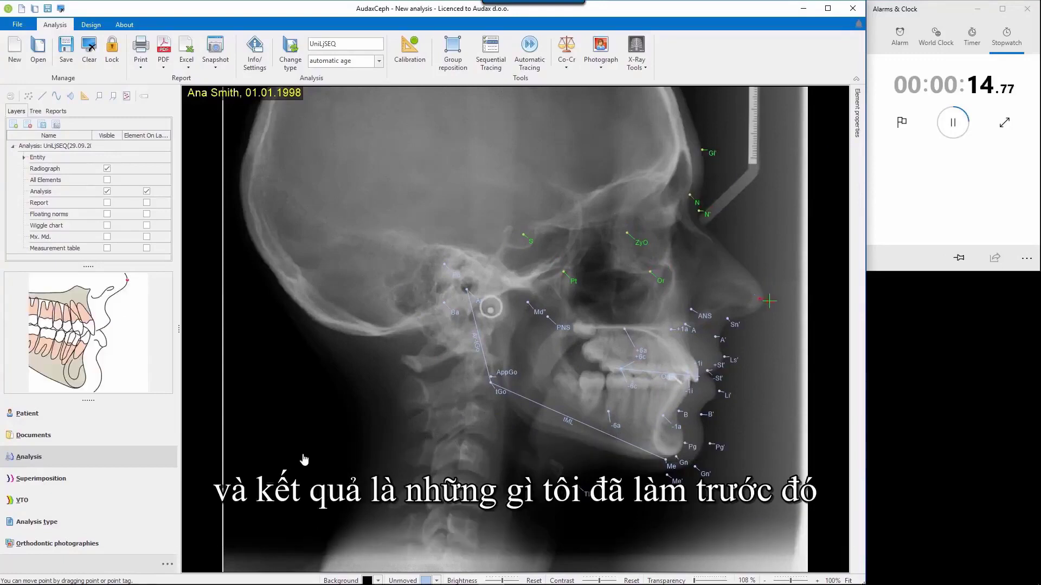
pyautogui.click(732, 322)
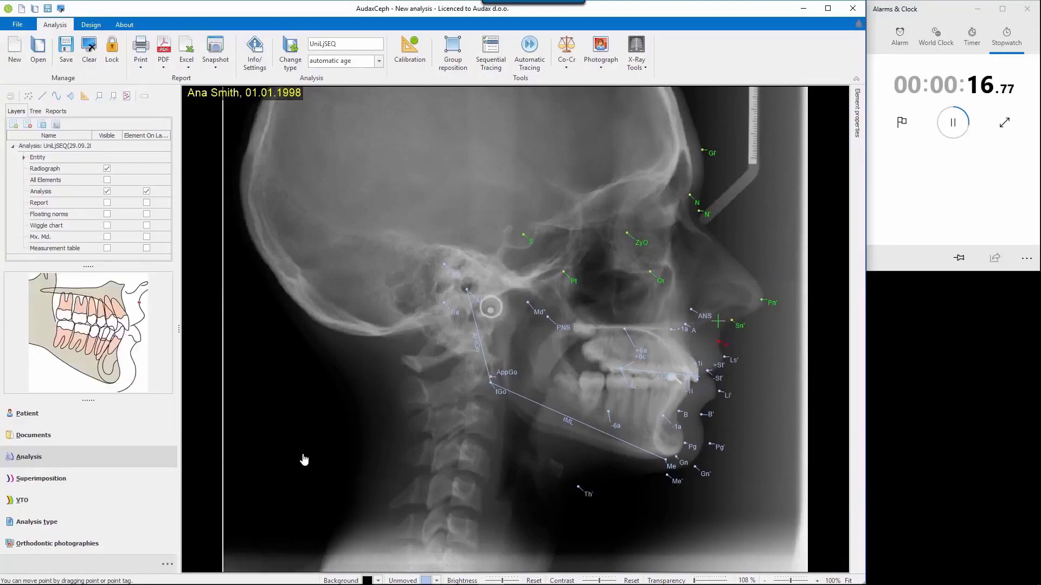
pyautogui.click(720, 343)
pyautogui.click(702, 328)
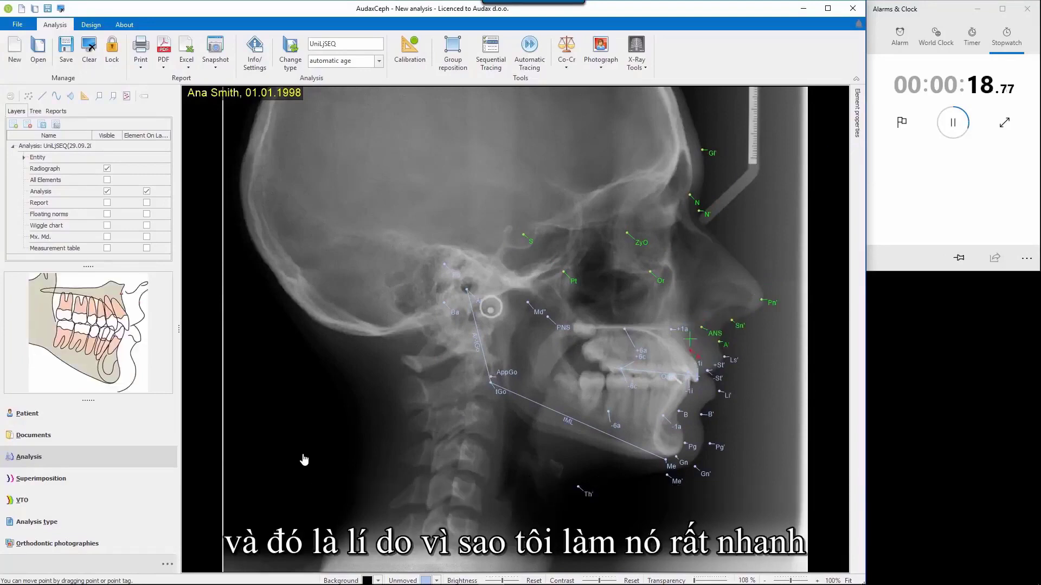
pyautogui.click(692, 352)
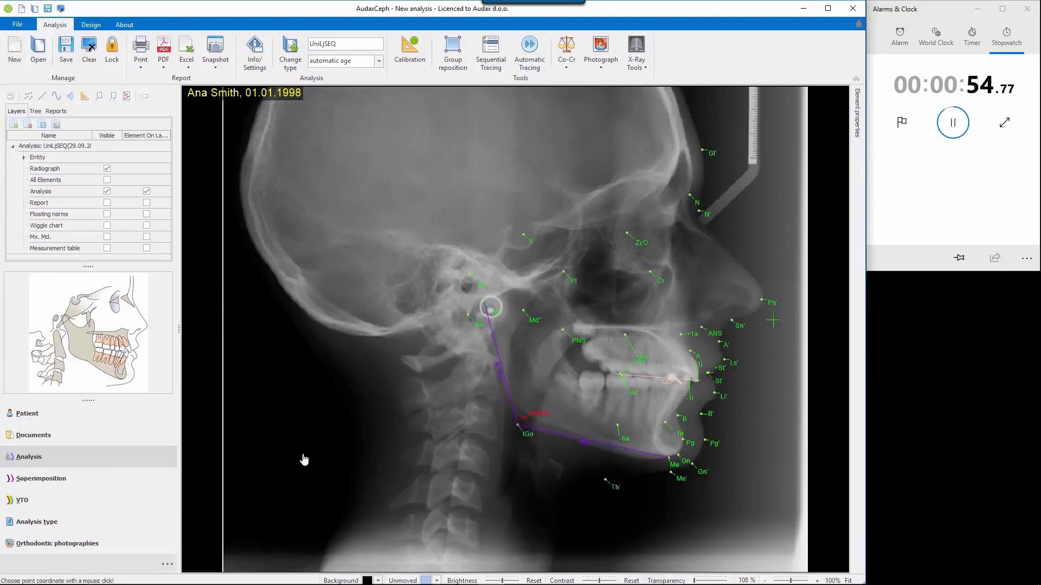
pyautogui.press('space')
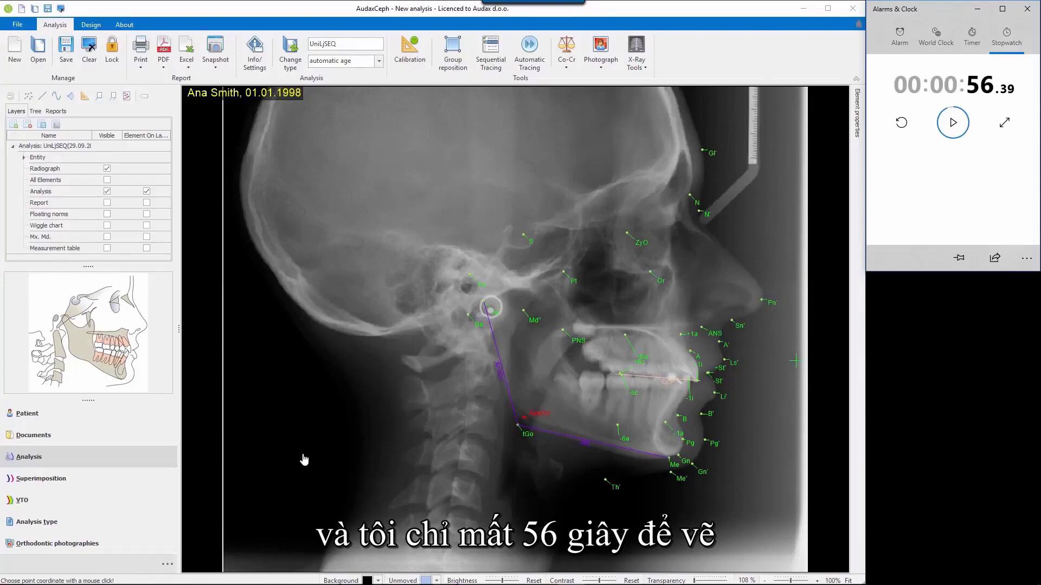
# Step: Place AppGo, turn on the Report layer tracing, and clear the analysis
pyautogui.click(304, 459)
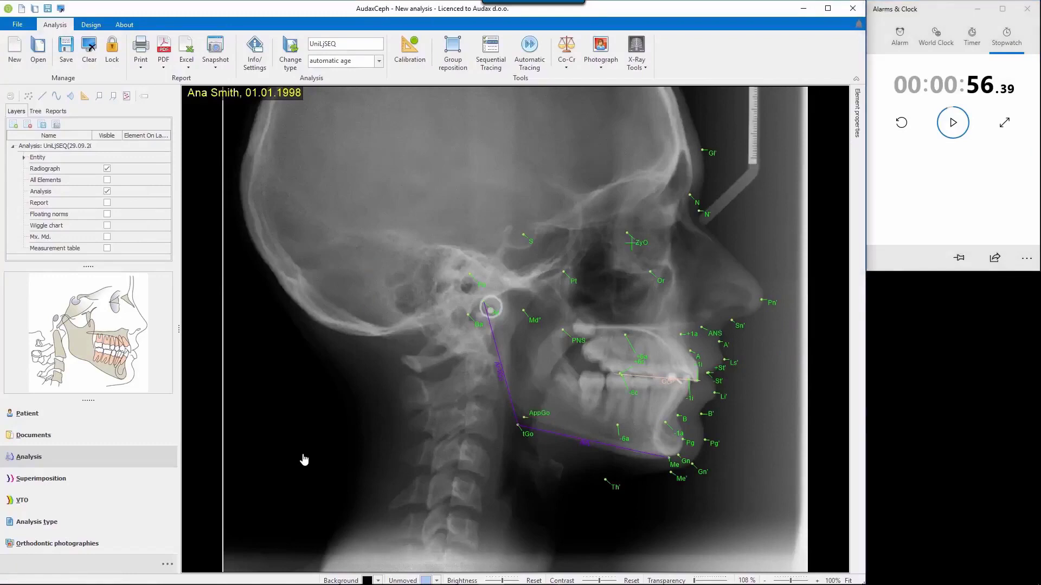
pyautogui.click(107, 202)
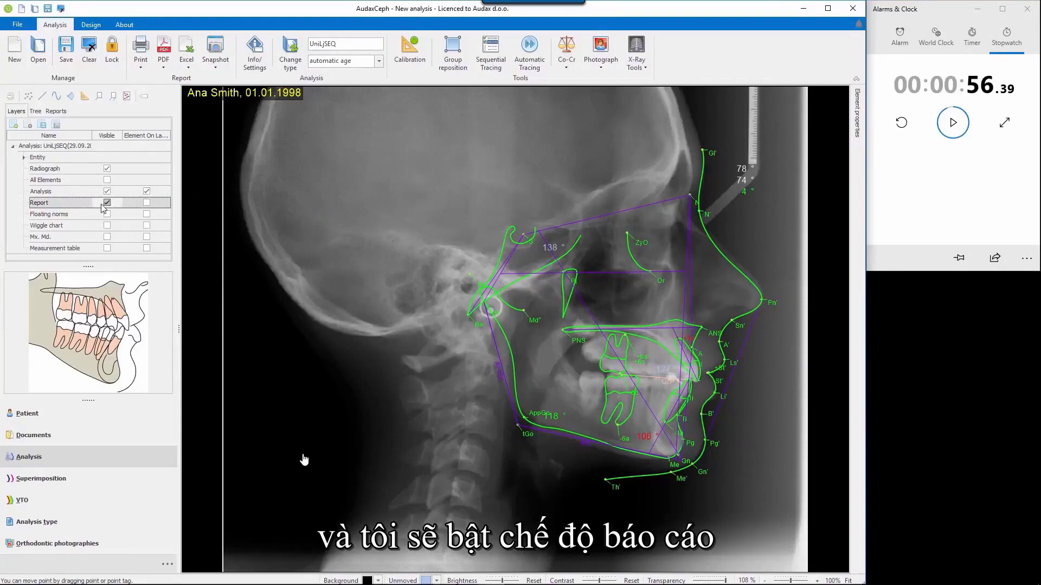
pyautogui.click(88, 51)
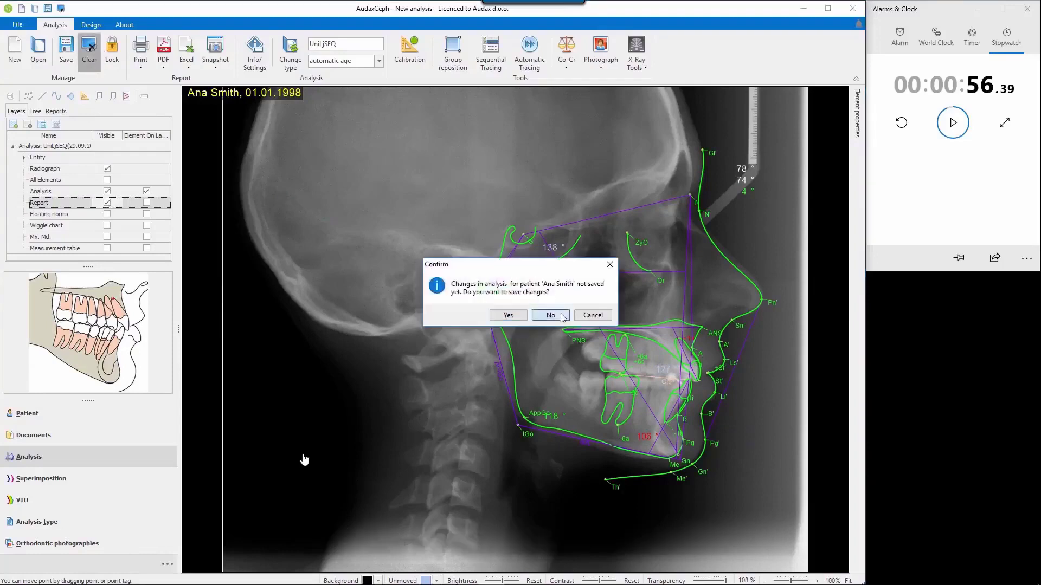
# Step: Discard the analysis unsaved, return to Documents, and bring tracingSpeed.xlsx forward
pyautogui.click(561, 317)
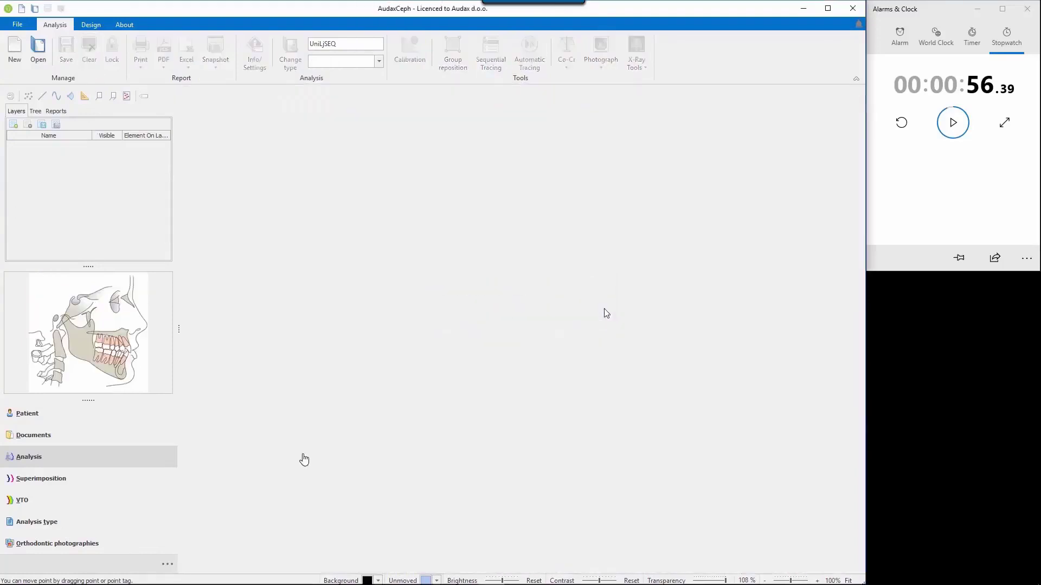
pyautogui.click(50, 438)
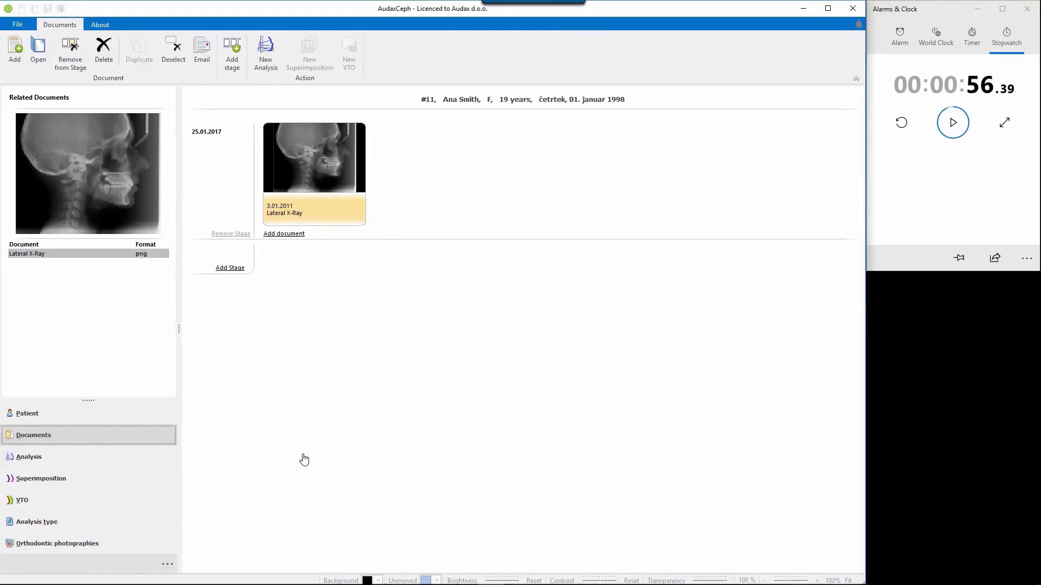
pyautogui.click(598, 574)
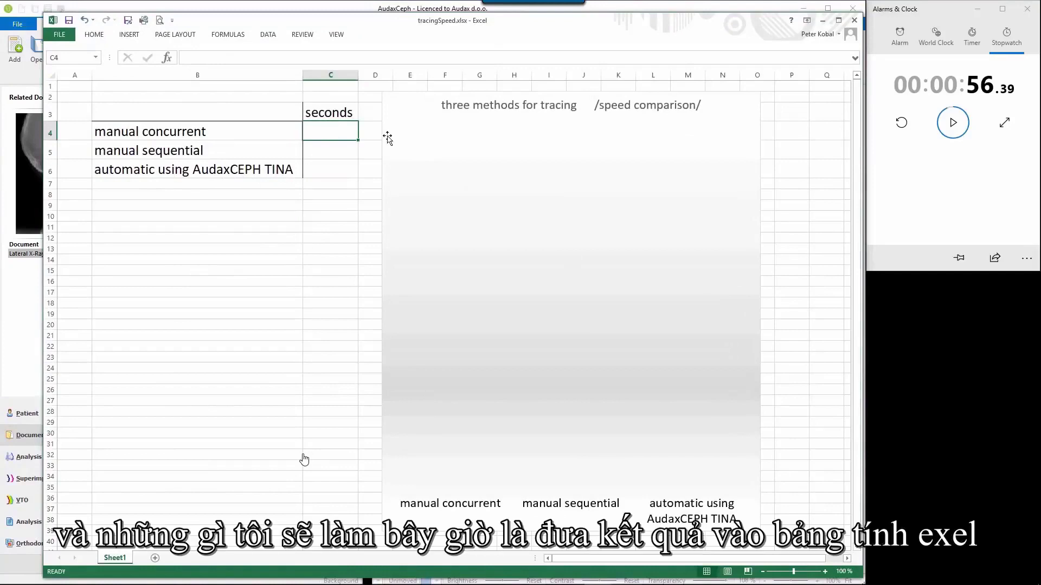
# Step: Enter 56 seconds for manual concurrent tracing in C4, then return to AudaxCeph
pyautogui.write('56')
pyautogui.press('Return')
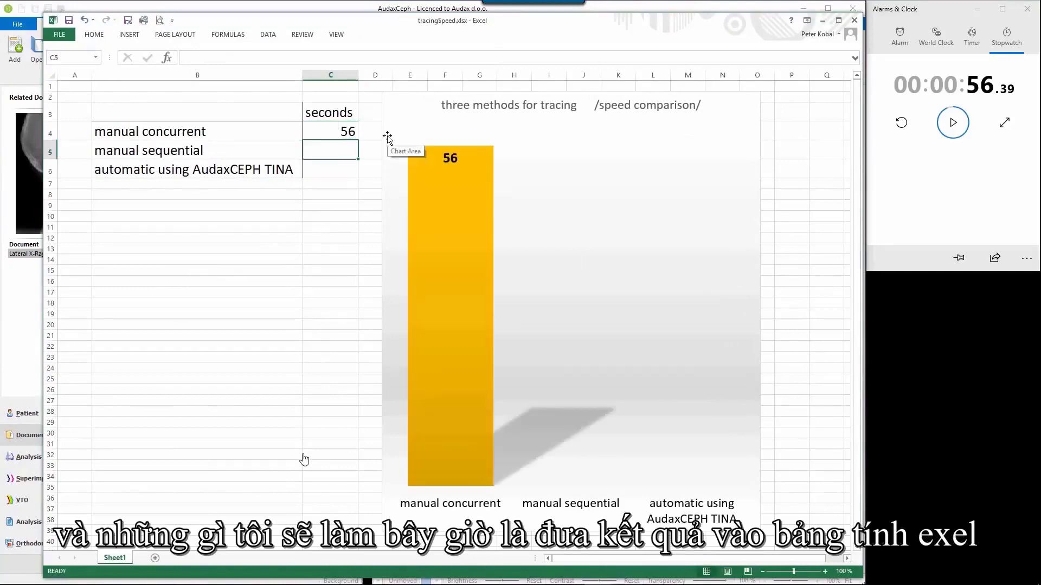
pyautogui.click(441, 4)
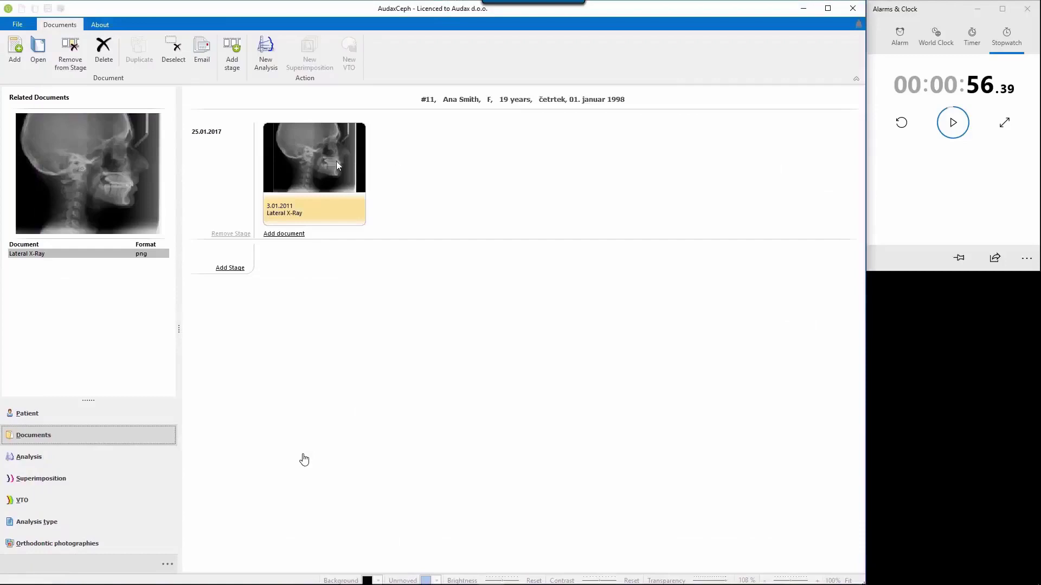
# Step: Open a new analysis, reset and restart the stopwatch, and launch the Sequential Wizard
pyautogui.click(266, 50)
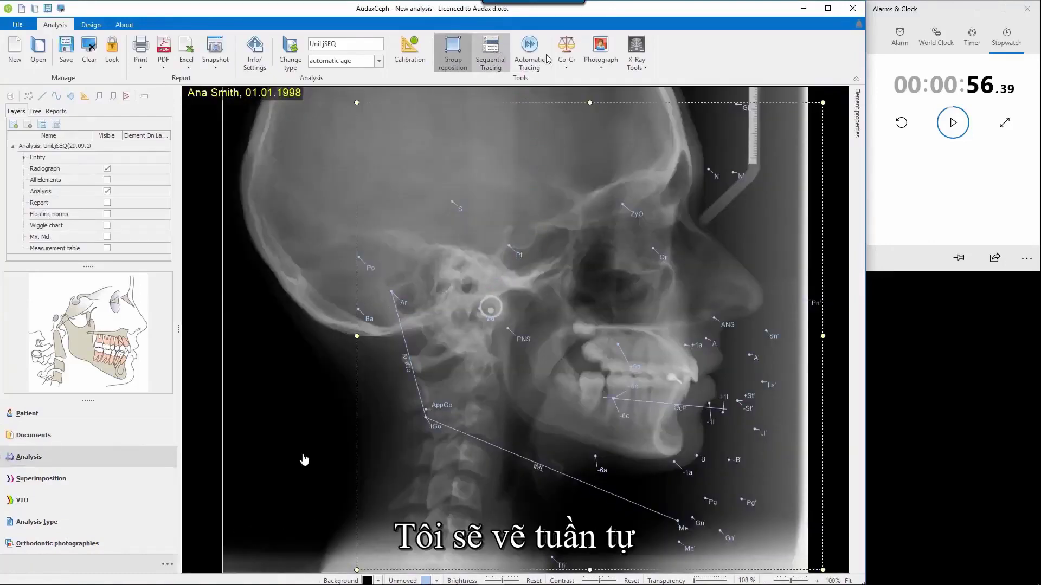
pyautogui.click(900, 122)
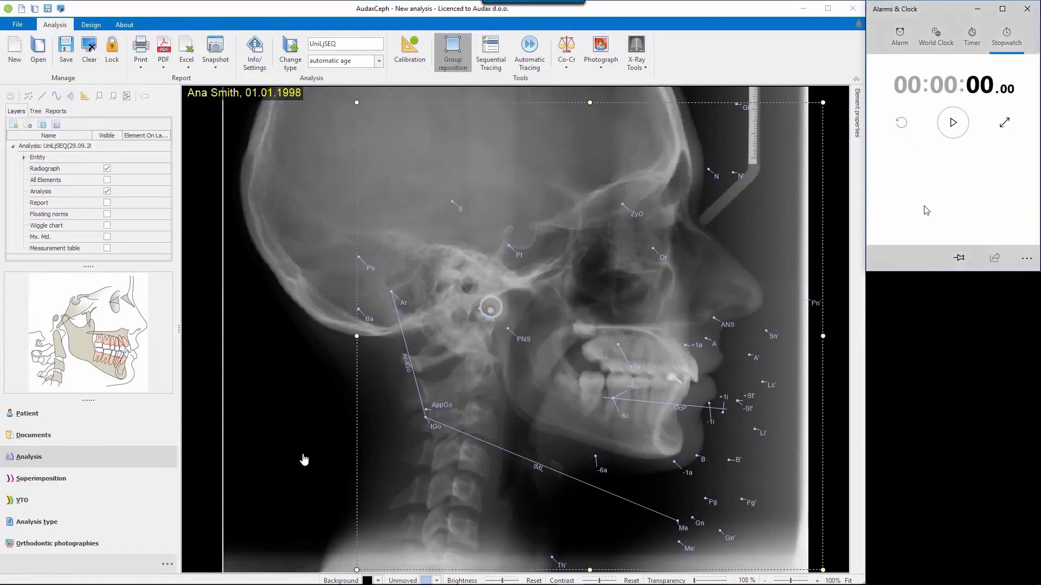
pyautogui.click(952, 122)
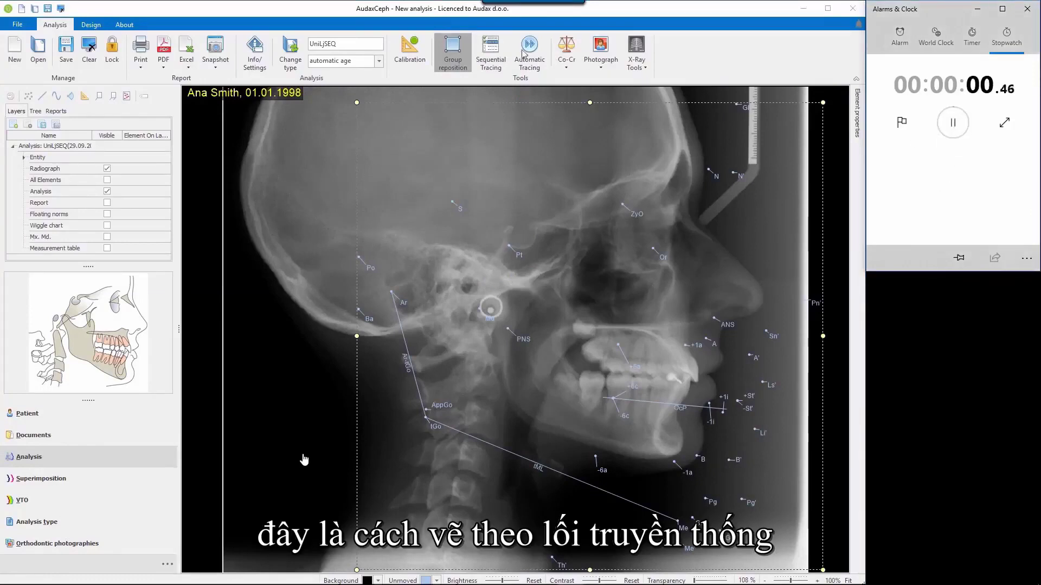
pyautogui.click(493, 51)
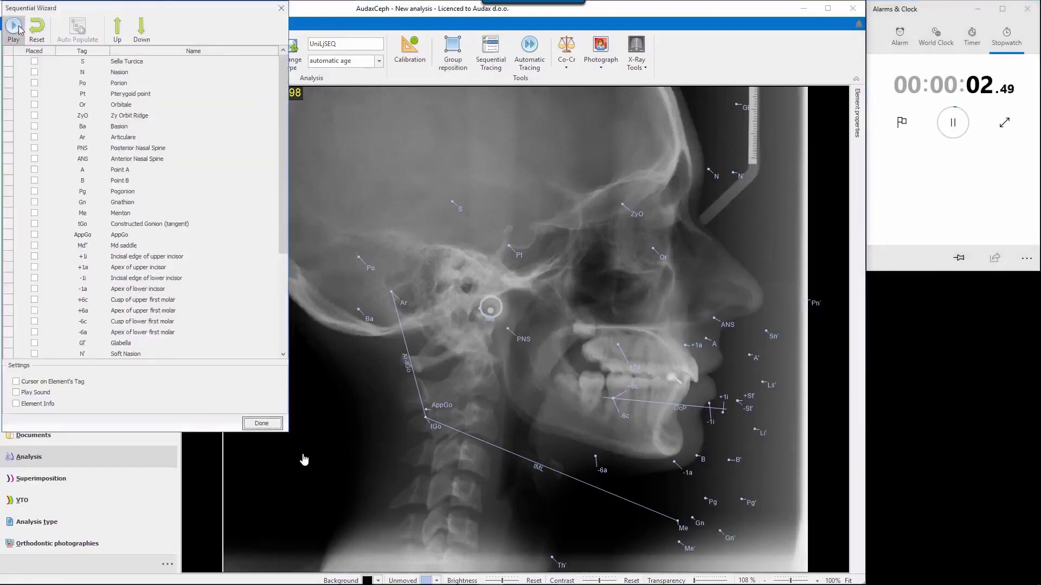
# Step: Trace the cranial and maxillary points S, N, Po, Pt, Or, Zy, Ba, Ar, PNS, ANS and A
pyautogui.click(13, 26)
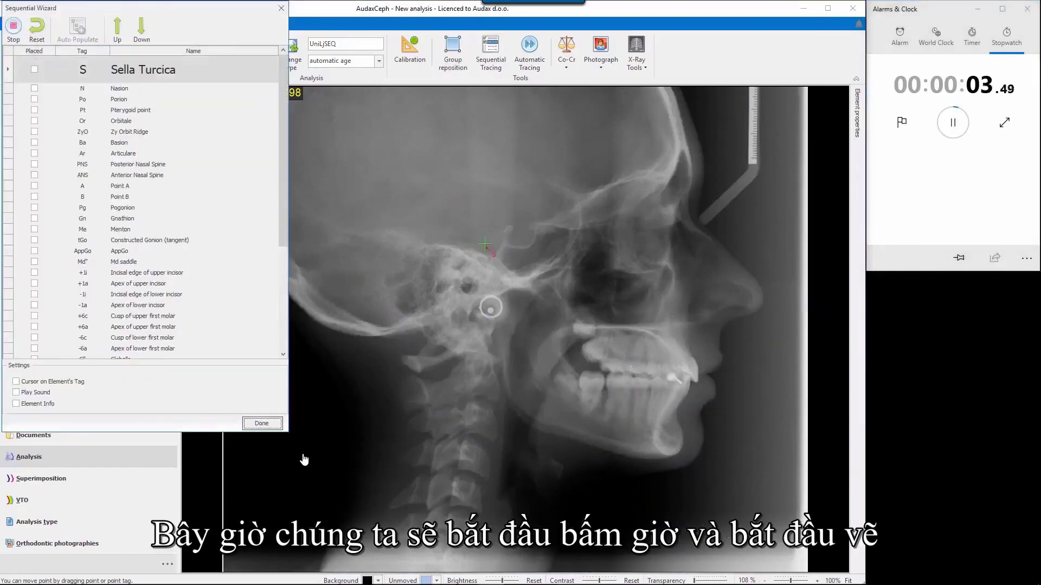
pyautogui.click(520, 237)
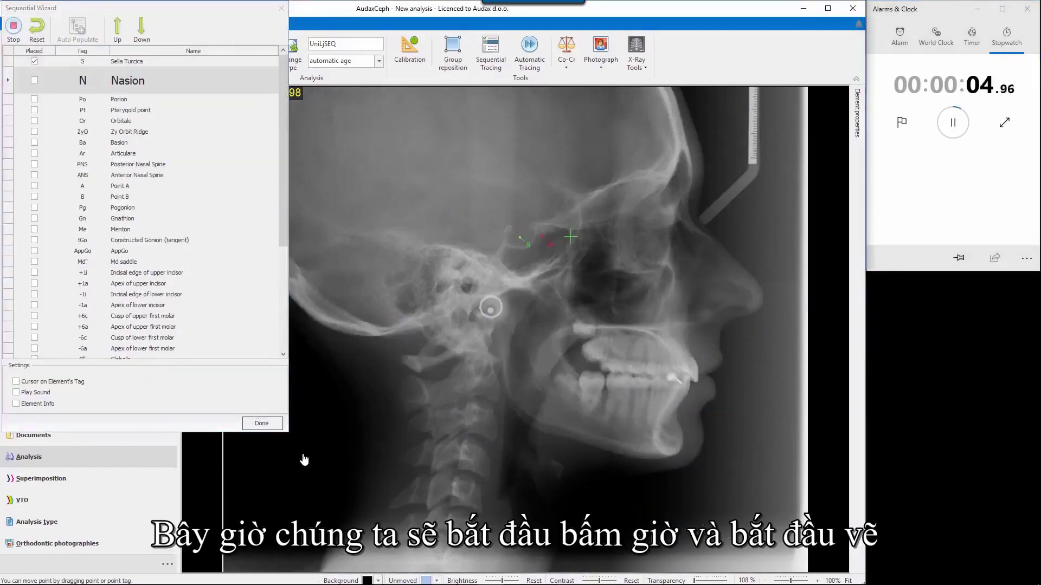
pyautogui.click(690, 196)
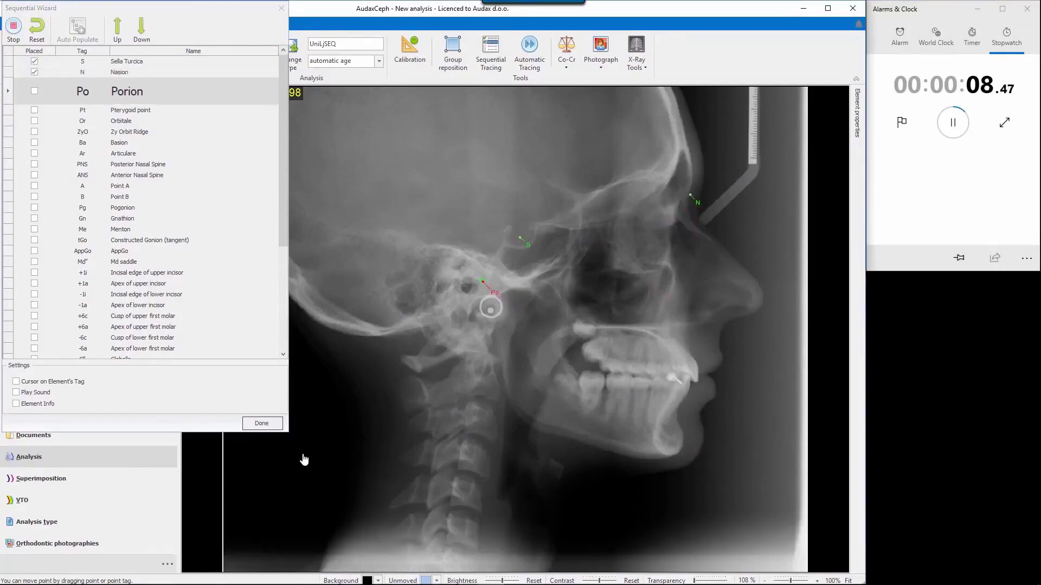
pyautogui.click(469, 273)
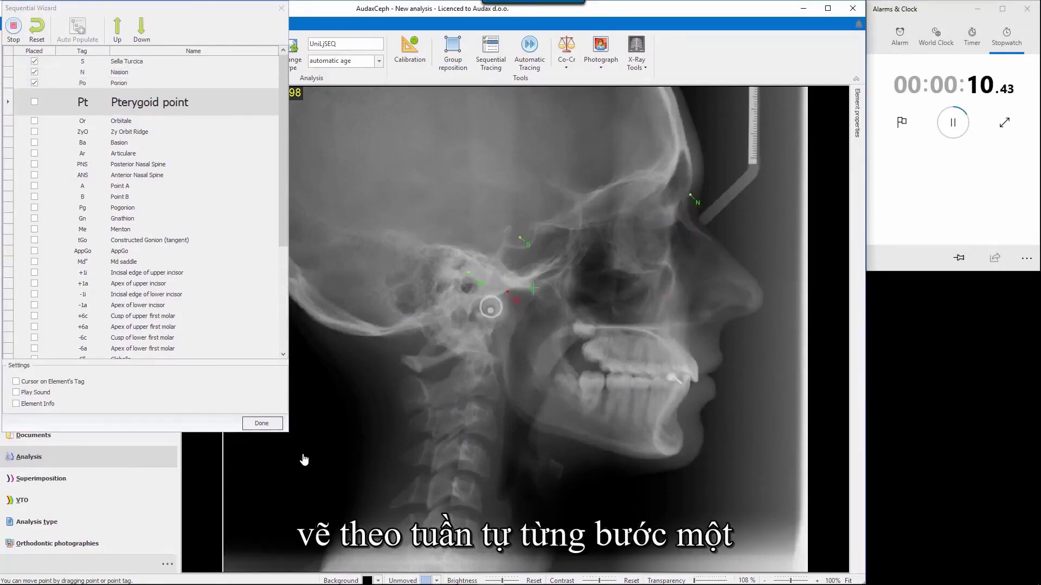
pyautogui.click(566, 274)
pyautogui.click(651, 273)
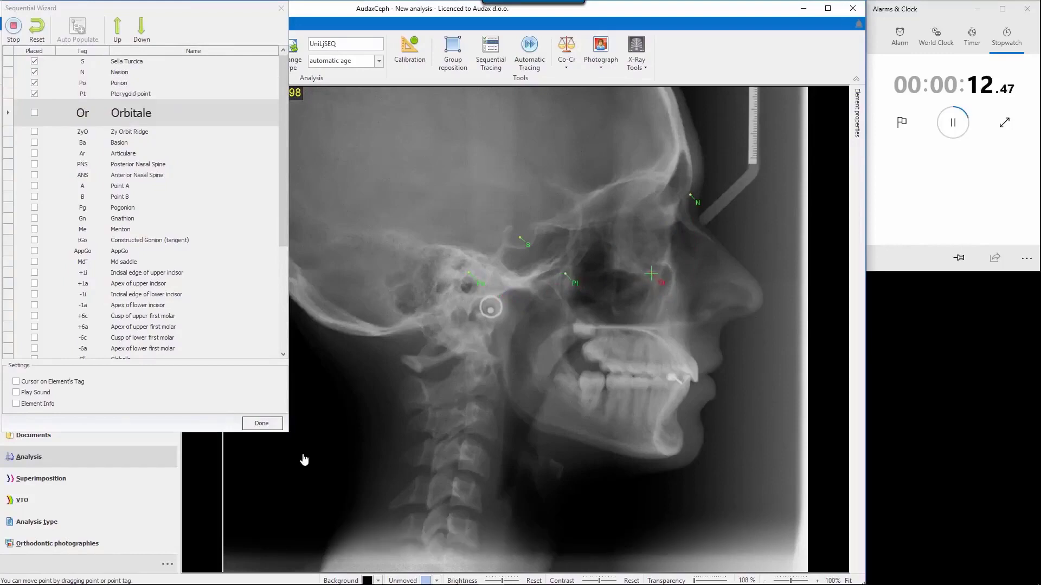
pyautogui.click(633, 236)
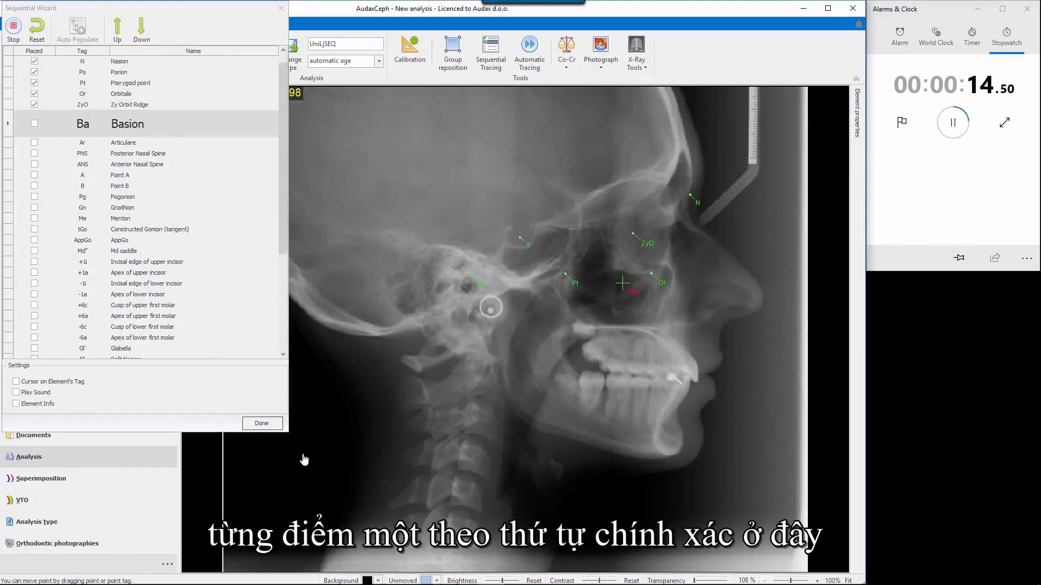
pyautogui.click(467, 319)
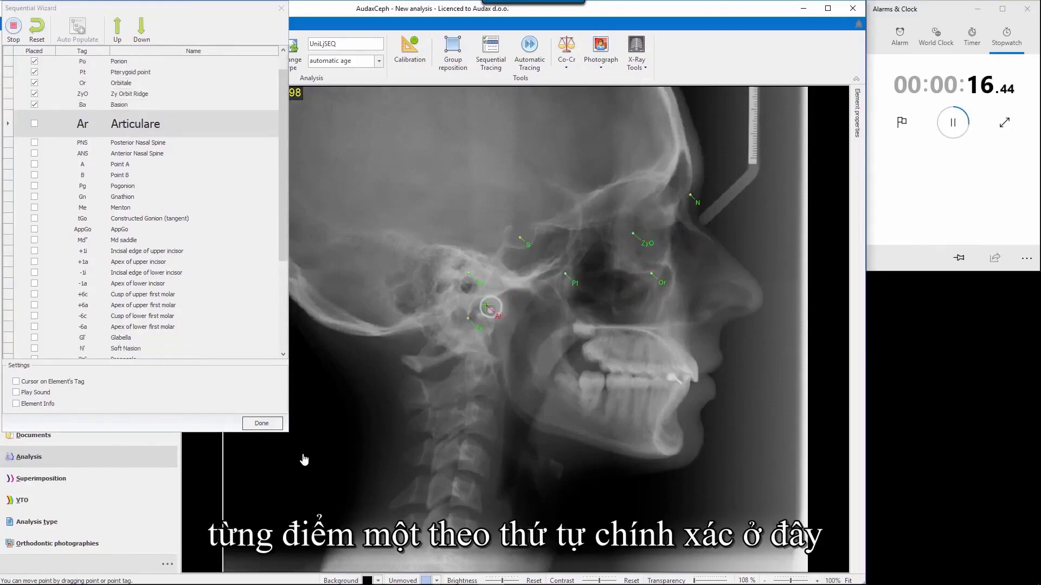
pyautogui.click(489, 309)
pyautogui.click(566, 326)
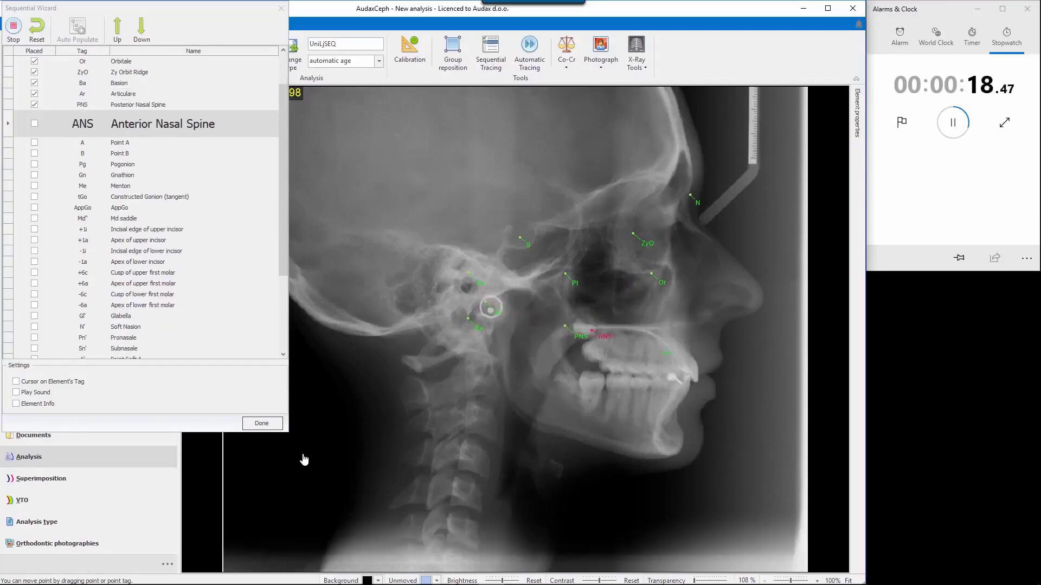
pyautogui.click(704, 327)
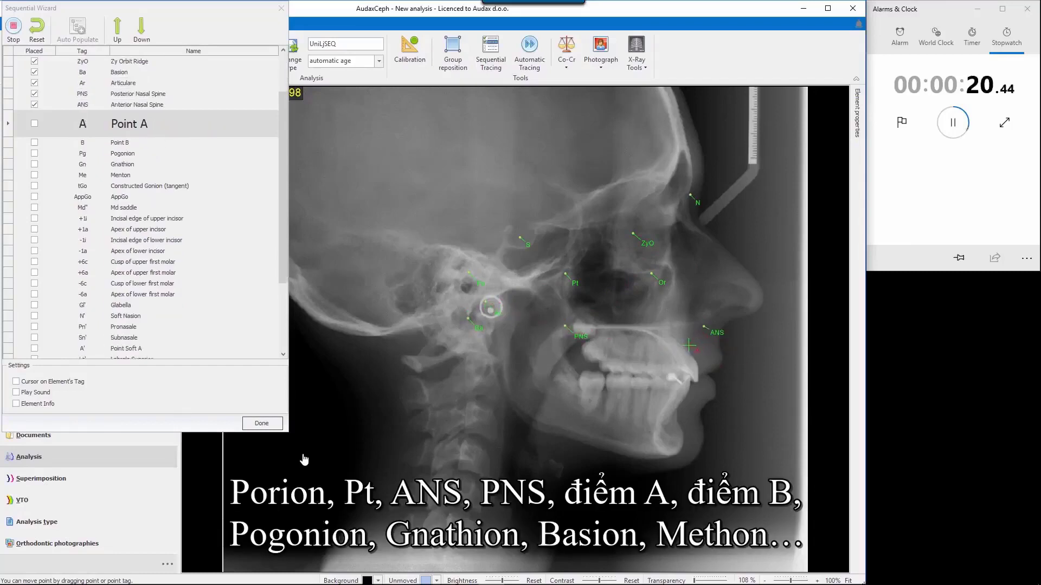
pyautogui.click(689, 345)
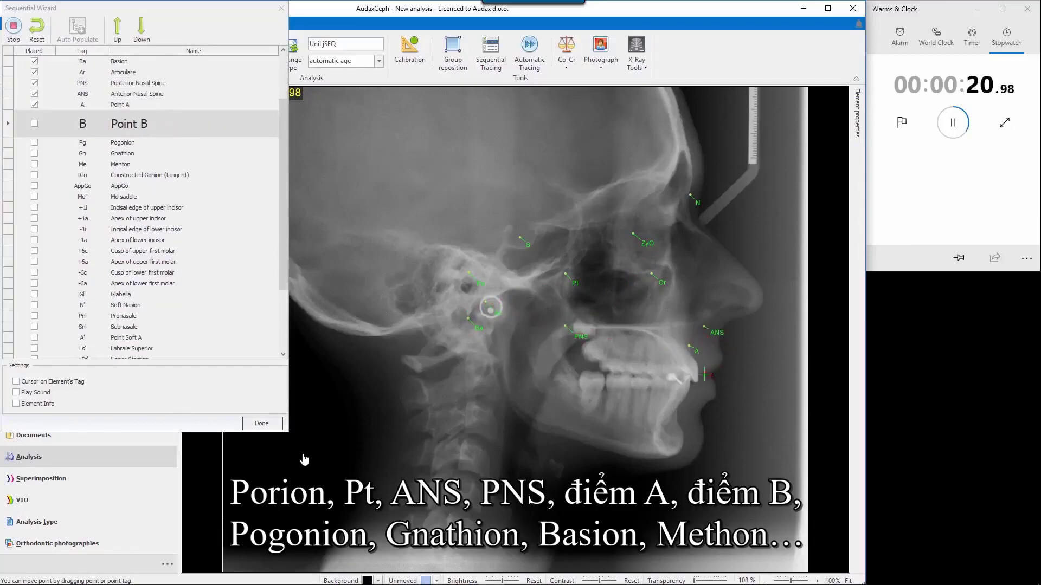
# Step: Trace the mandibular points B, Pogonion, Gnathion, Menton, Gonion, AppGo and Md
pyautogui.click(678, 413)
pyautogui.click(683, 439)
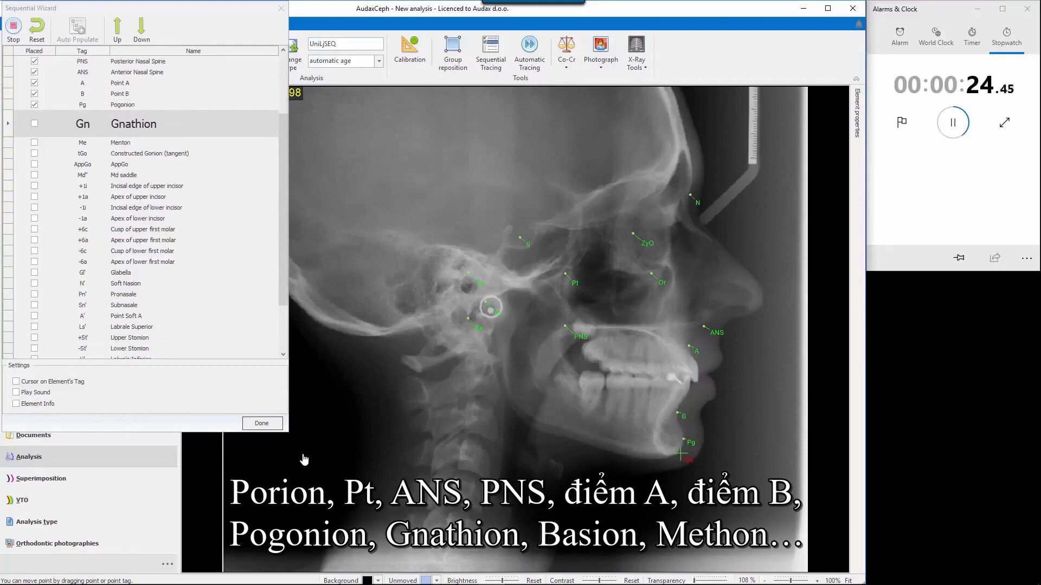
pyautogui.click(681, 454)
pyautogui.click(673, 458)
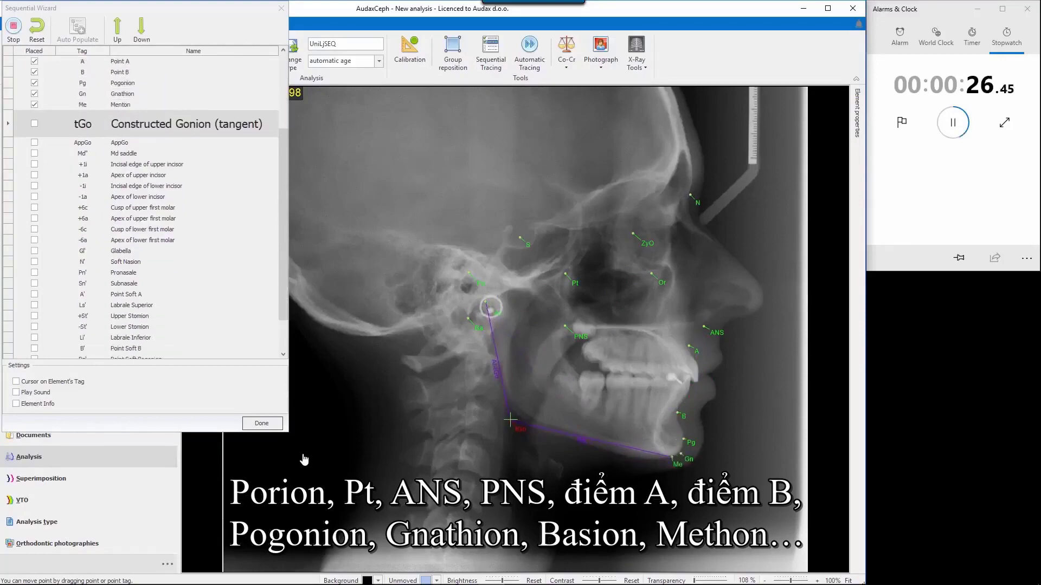
pyautogui.click(512, 420)
pyautogui.click(515, 410)
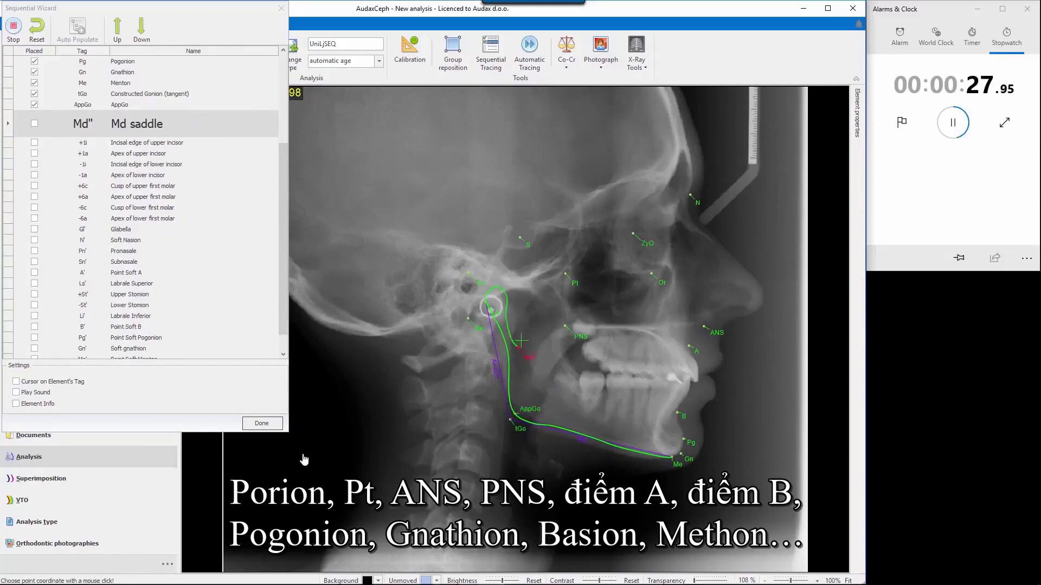
pyautogui.click(535, 316)
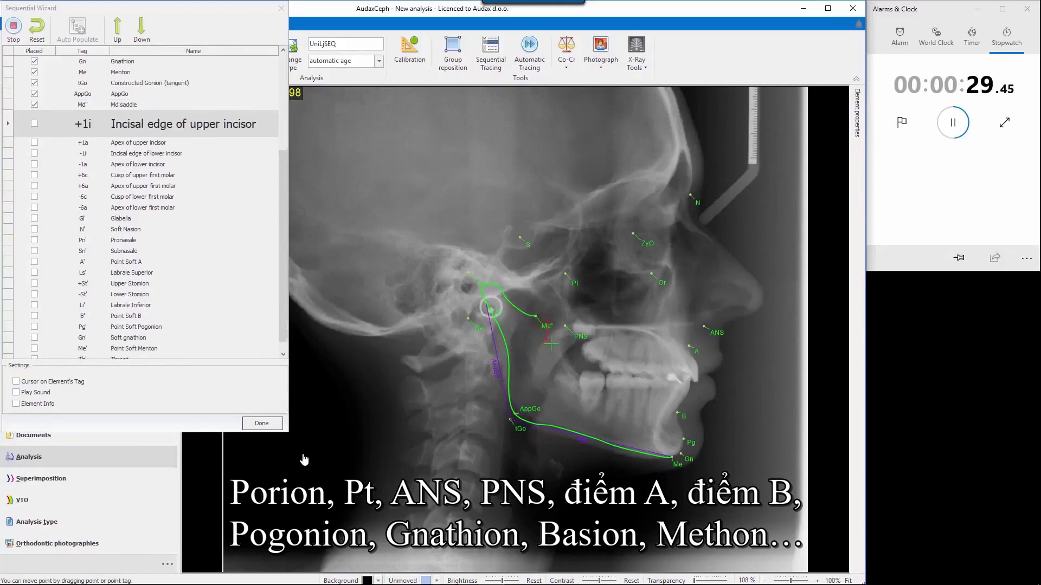
# Step: Mark incisal edges, apices and cusps of the upper and lower incisors and first molars
pyautogui.click(697, 381)
pyautogui.click(674, 336)
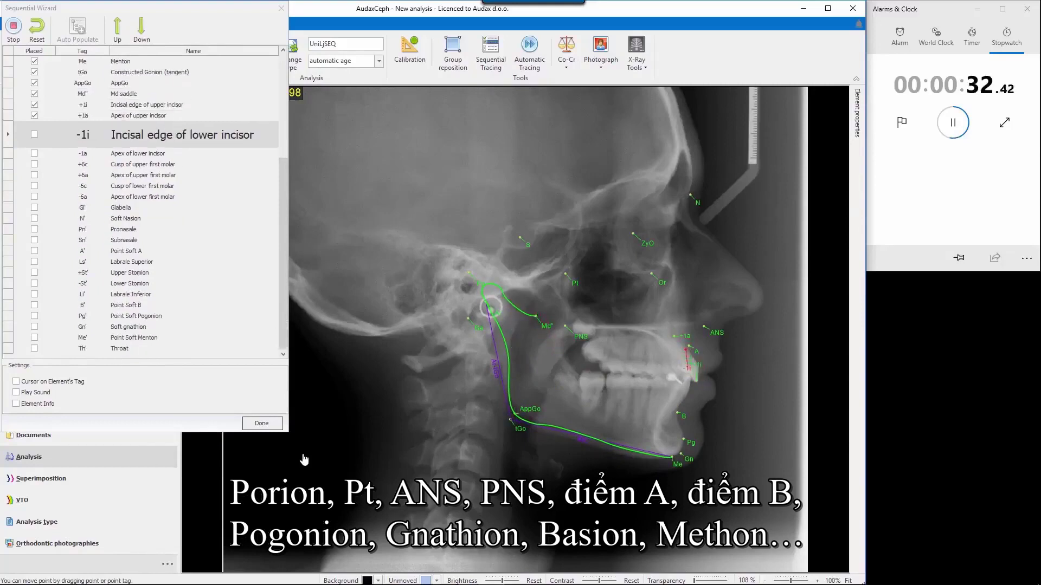
pyautogui.click(694, 380)
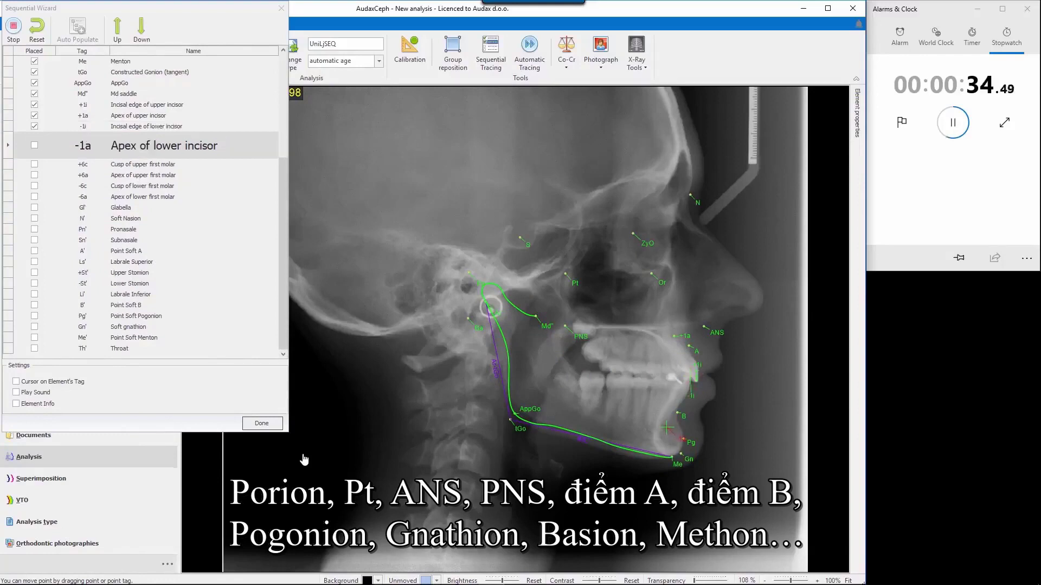
pyautogui.click(665, 422)
pyautogui.click(618, 371)
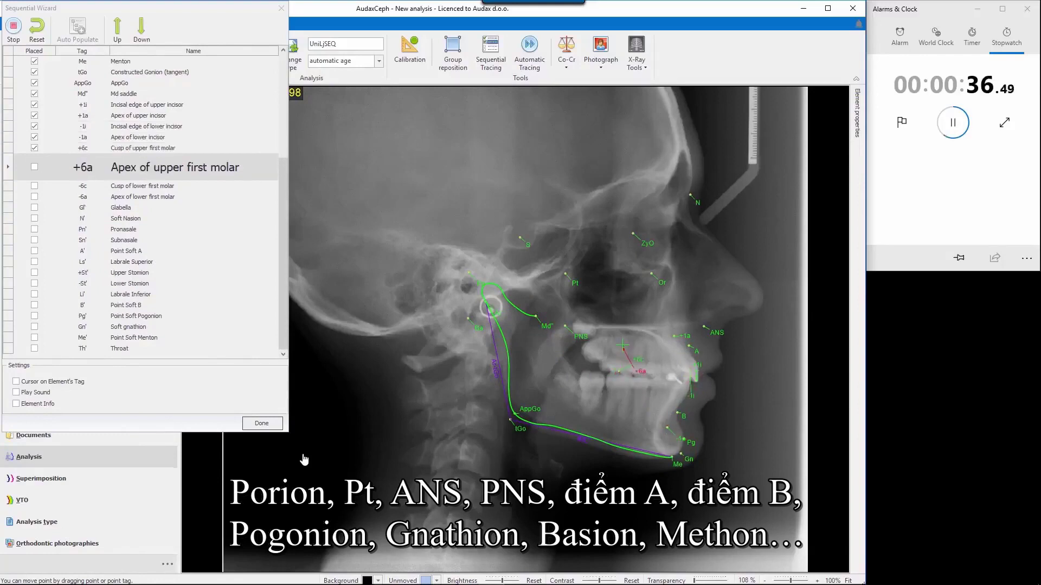
pyautogui.click(626, 335)
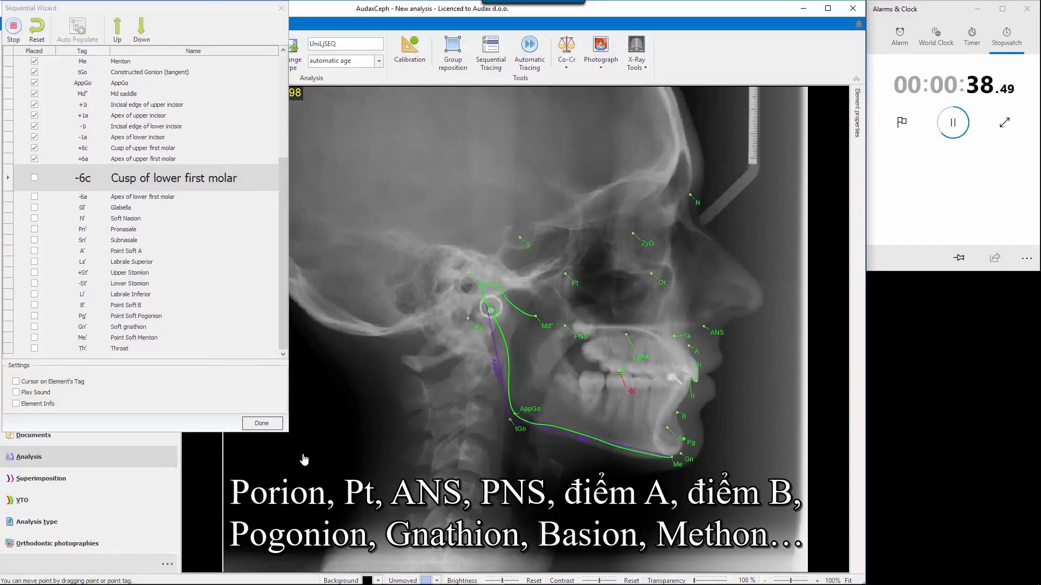
pyautogui.click(620, 373)
pyautogui.click(618, 426)
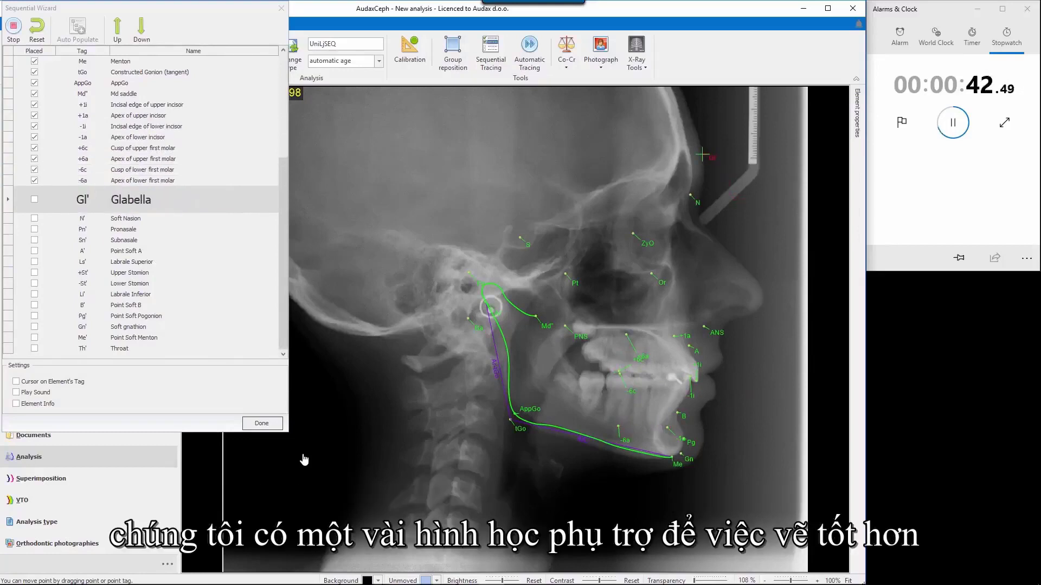
# Step: Trace the soft-tissue profile from Glabella to Throat, then stop the stopwatch at 59.88 s
pyautogui.click(705, 157)
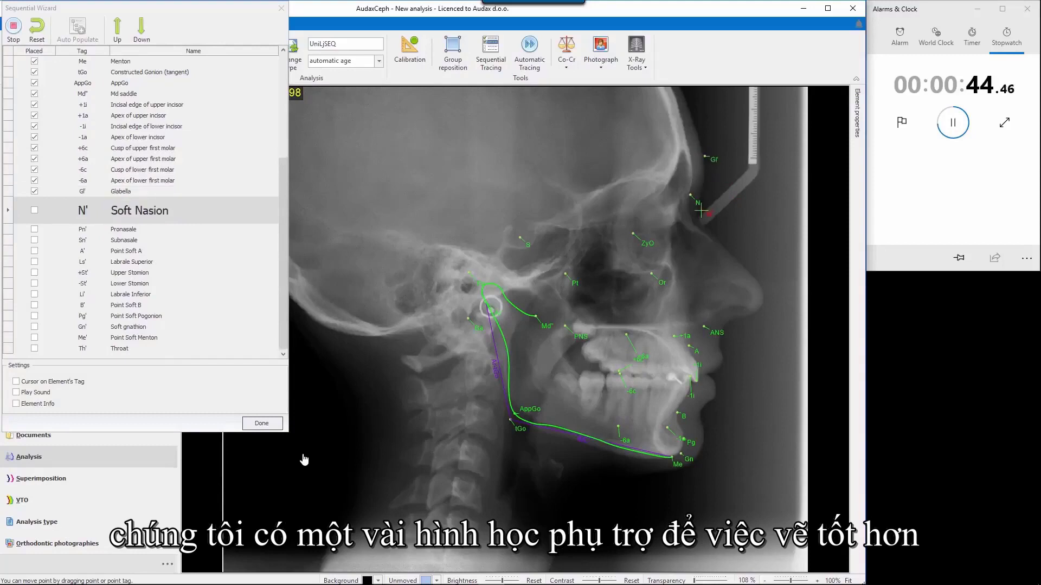
pyautogui.click(702, 210)
pyautogui.click(765, 297)
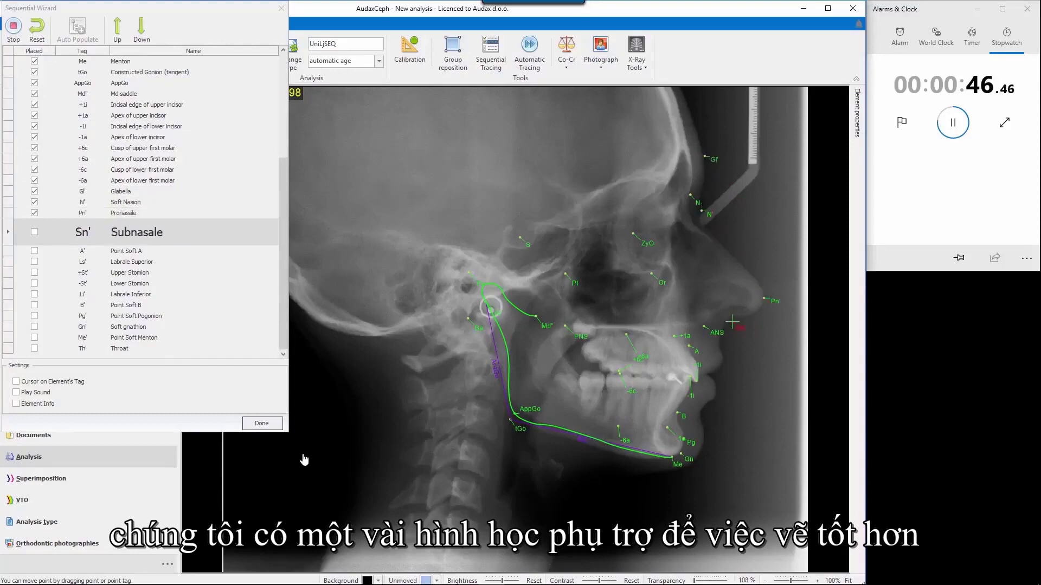
pyautogui.click(732, 321)
pyautogui.click(720, 338)
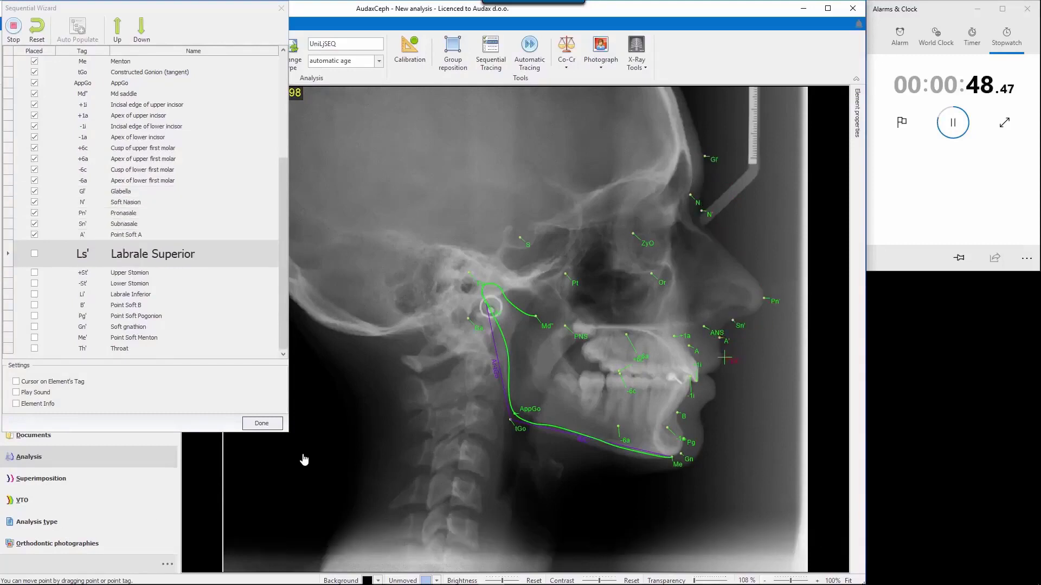
pyautogui.click(724, 359)
pyautogui.click(708, 375)
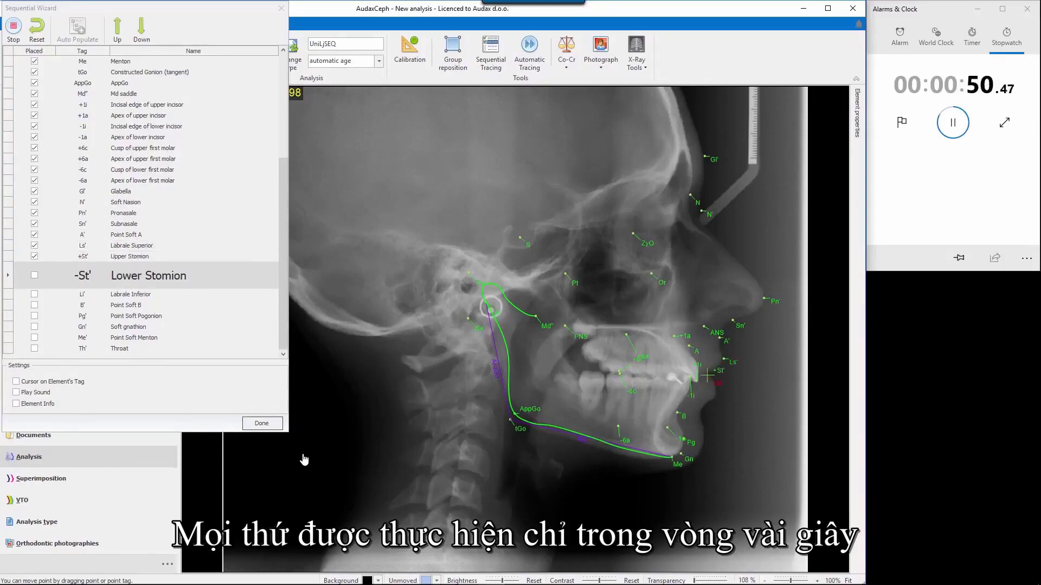
pyautogui.click(719, 384)
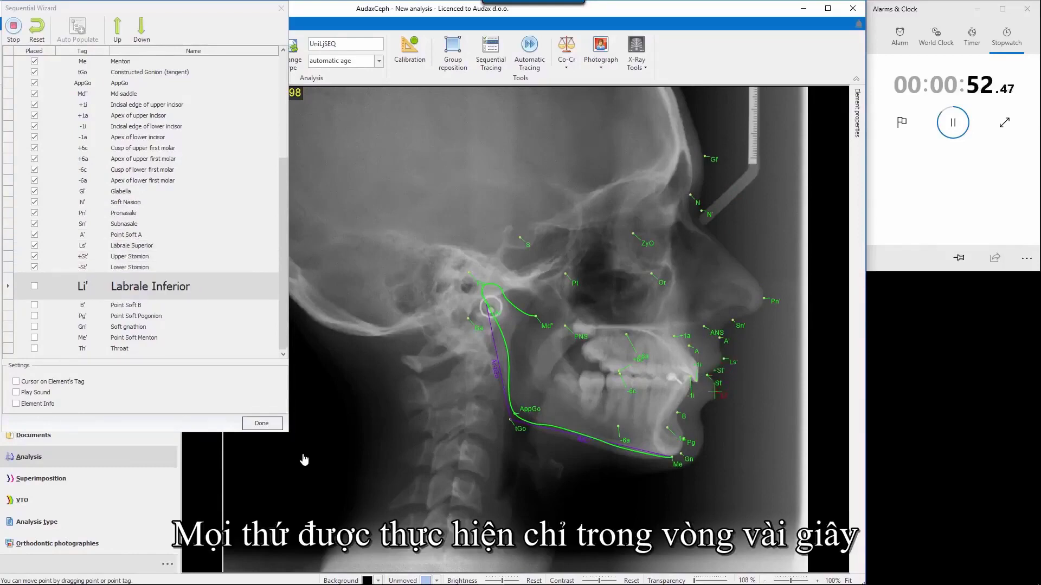
pyautogui.click(716, 394)
pyautogui.click(704, 416)
pyautogui.click(705, 443)
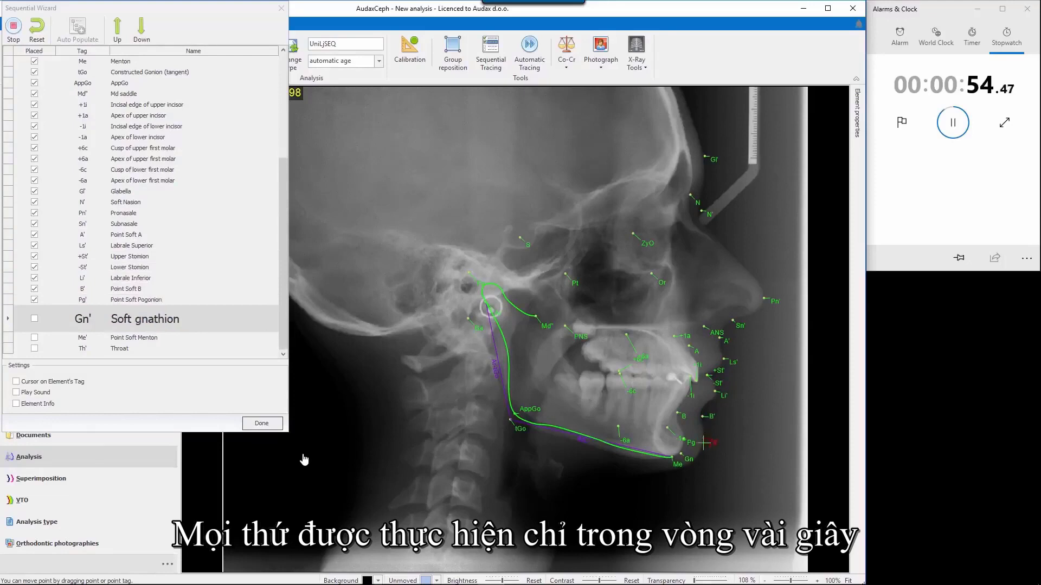
pyautogui.click(695, 461)
pyautogui.click(679, 469)
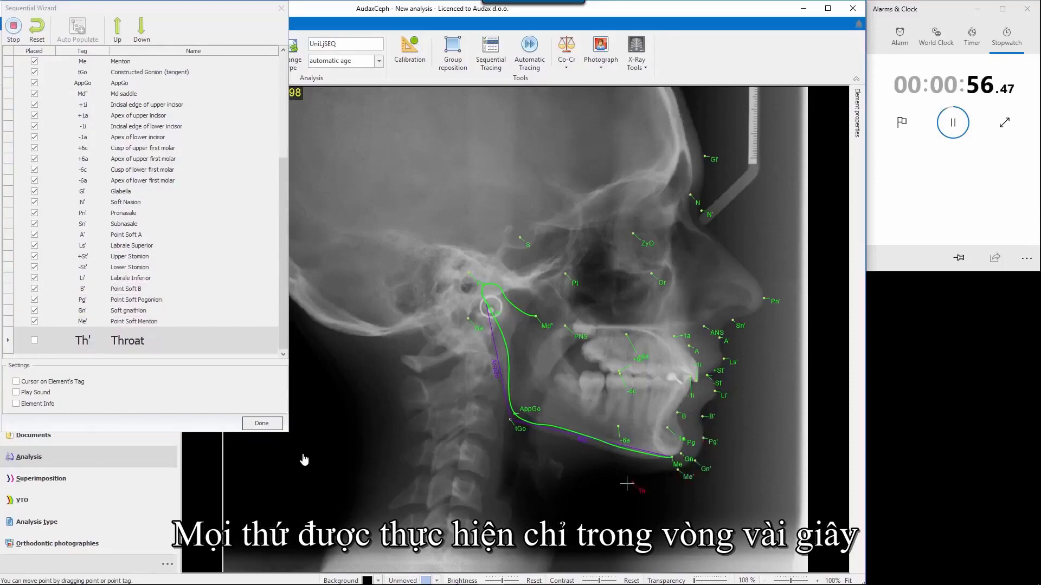
pyautogui.click(610, 483)
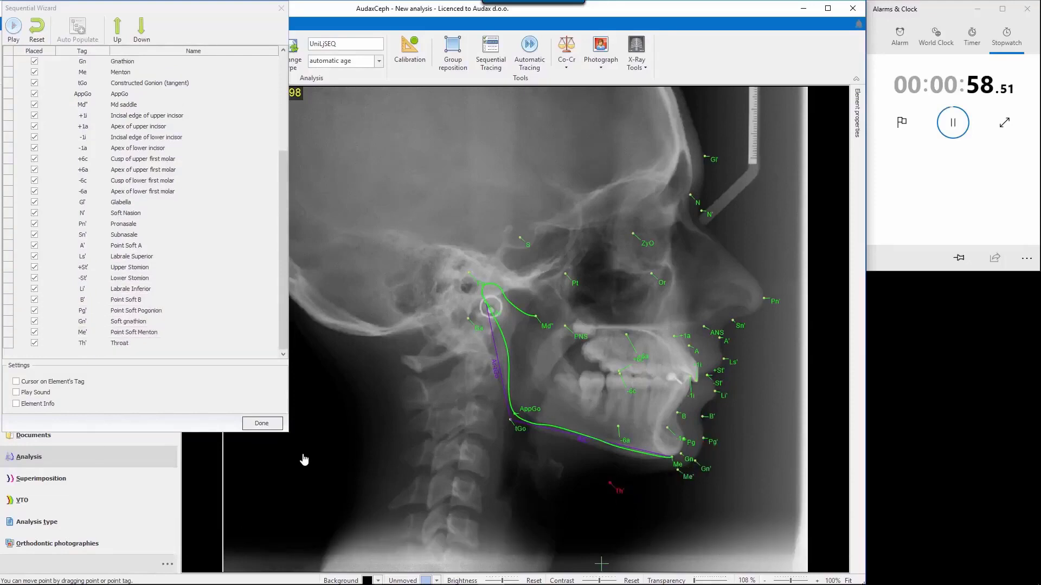
pyautogui.click(961, 121)
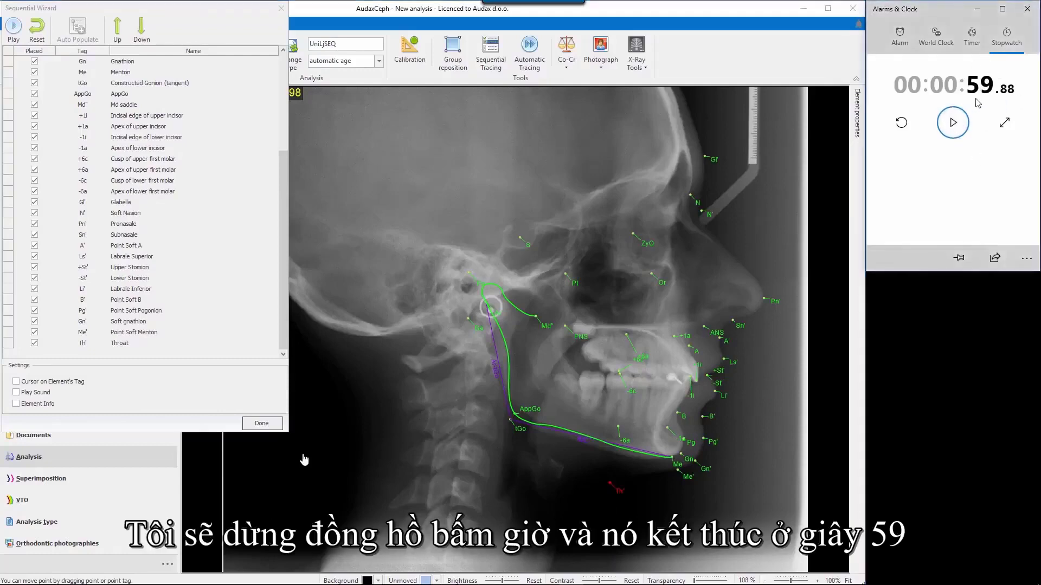
# Step: Record 59 seconds for manual sequential tracing in cell C5 of tracingSpeed
pyautogui.click(596, 575)
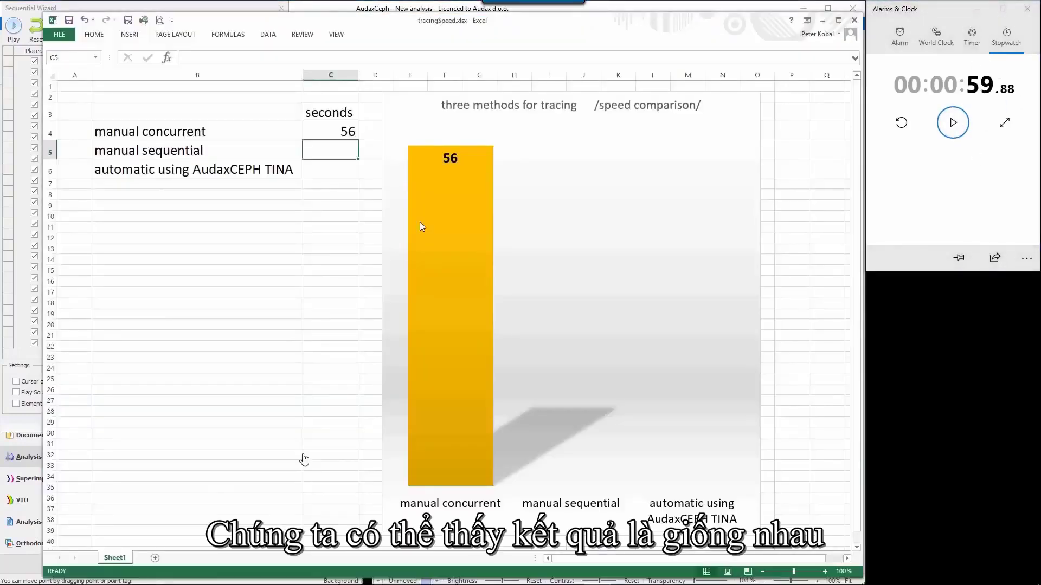
pyautogui.write('59')
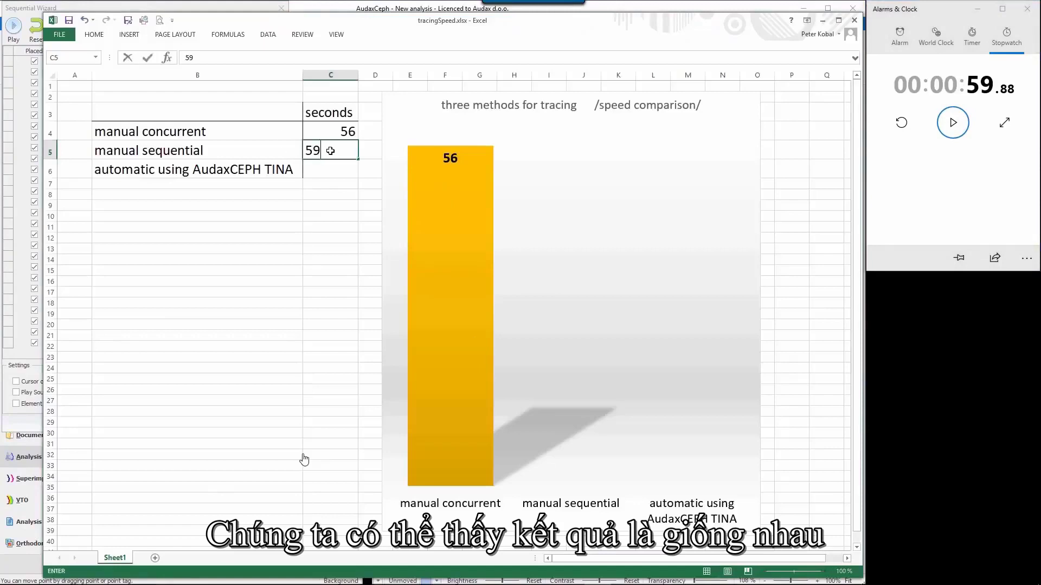
pyautogui.press('Return')
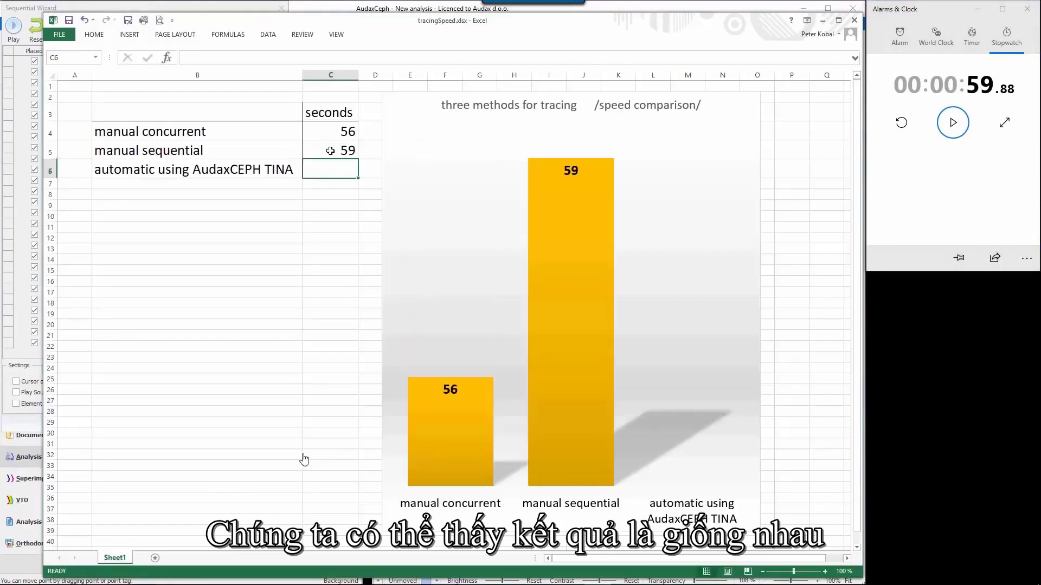
# Step: Finish the sequential wizard and show the Report tracing over the X-ray
pyautogui.click(671, 7)
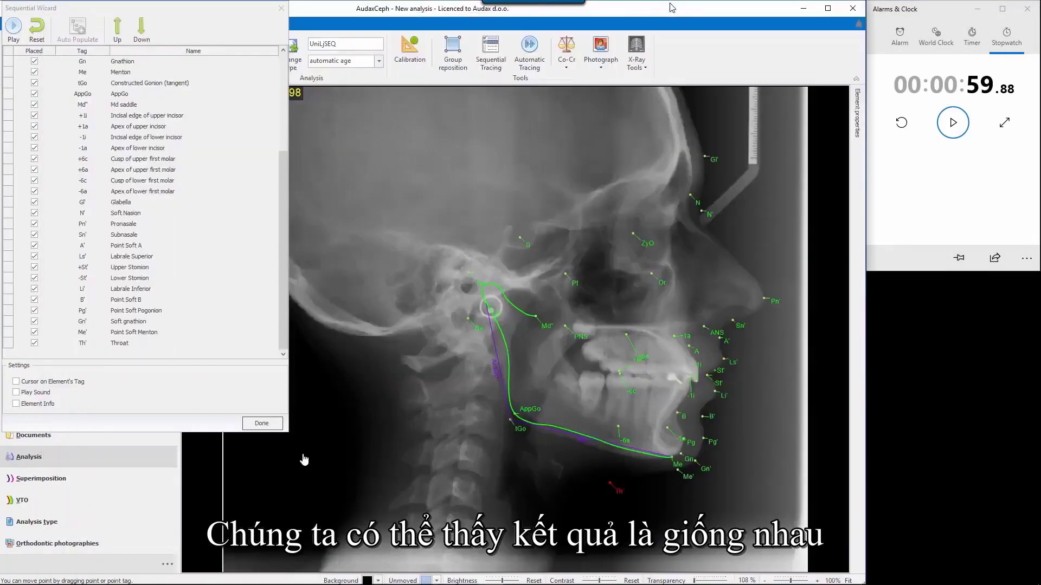
pyautogui.click(261, 423)
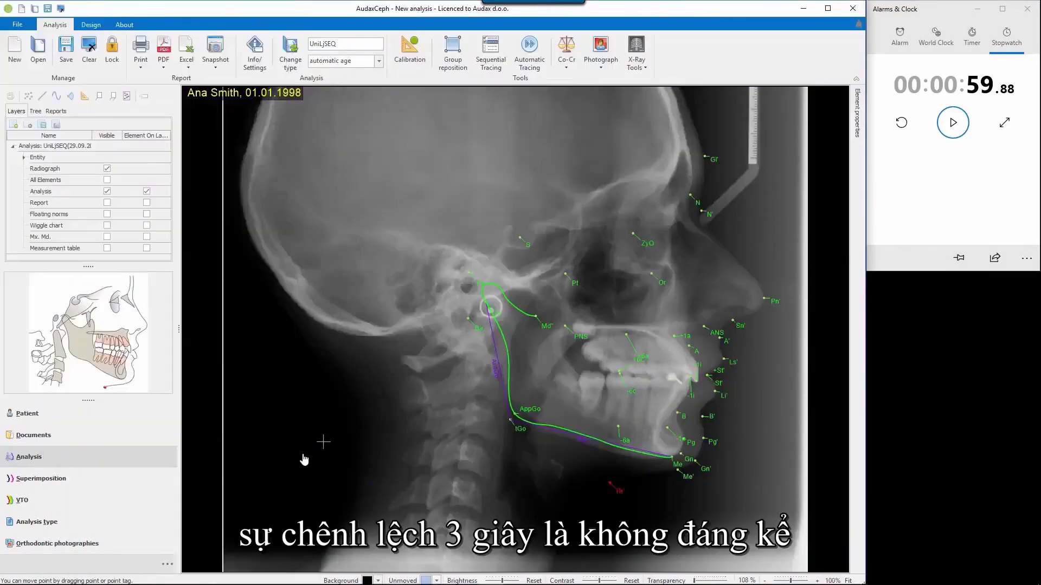
pyautogui.click(107, 202)
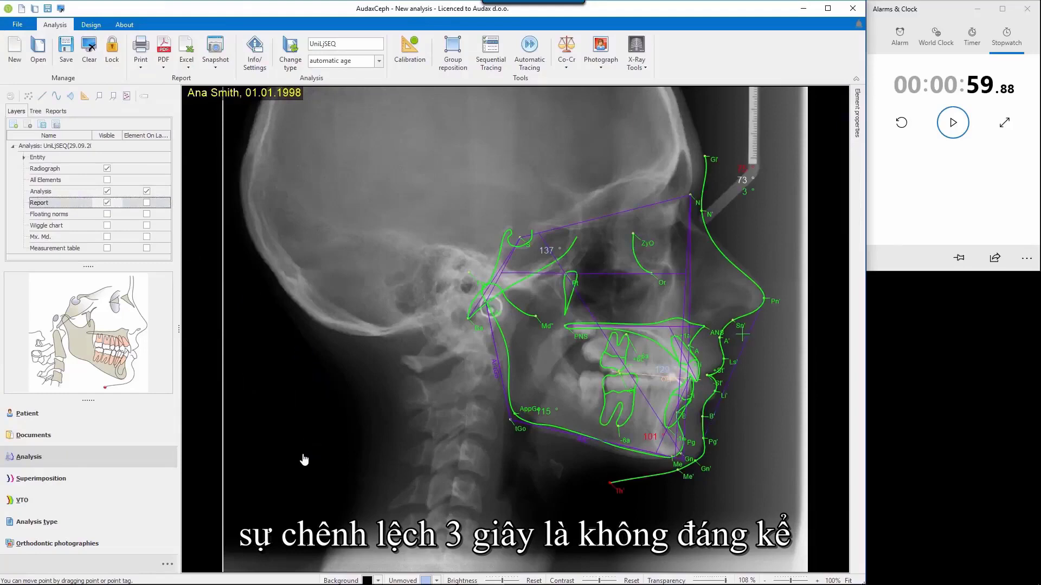
# Step: Bend the soft-tissue nose contour outward, then clear the analysis without saving
pyautogui.click(740, 271)
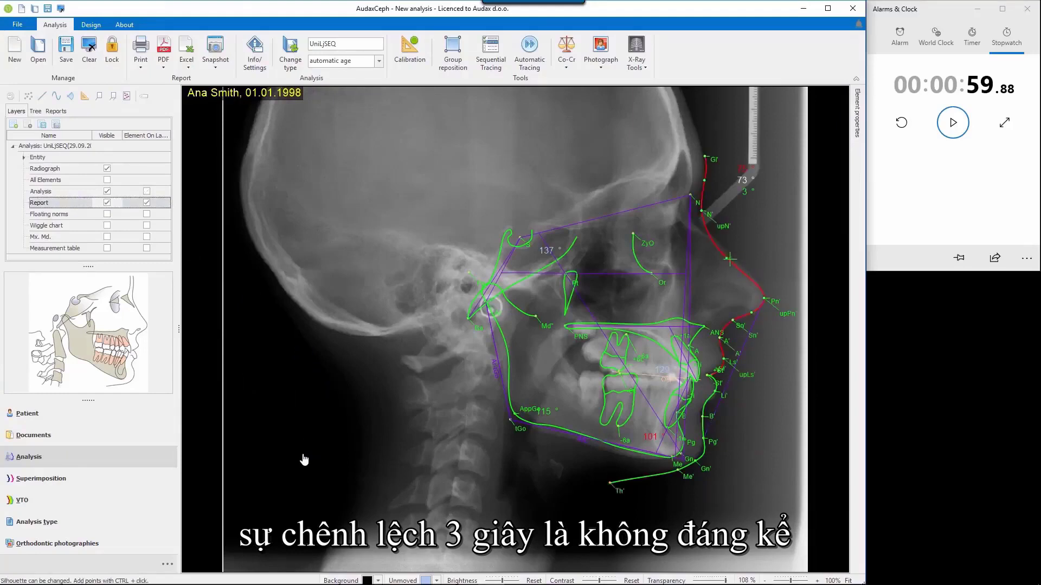
pyautogui.moveTo(729, 261); pyautogui.dragTo(740, 260)
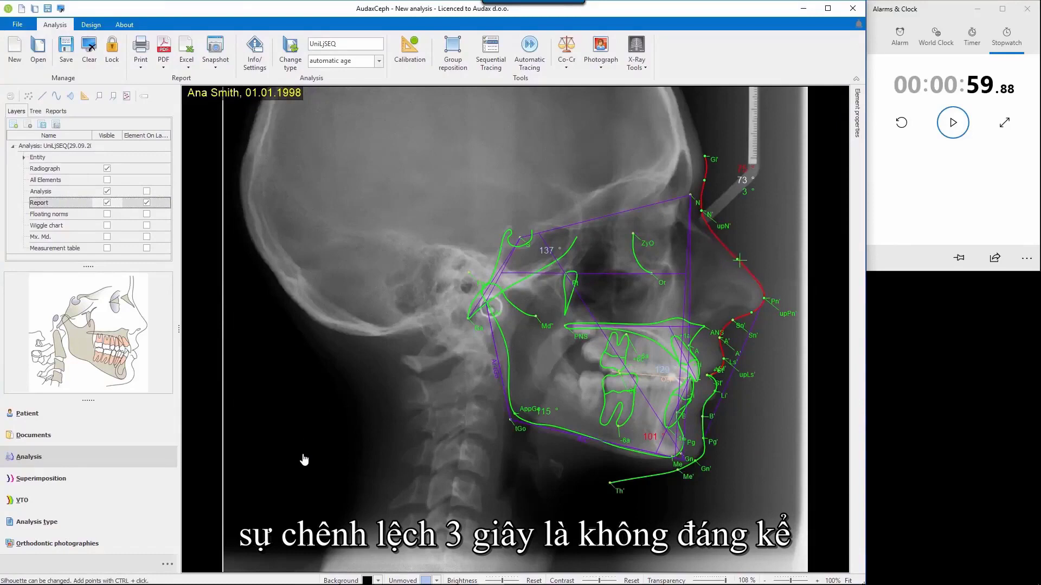
pyautogui.click(704, 456)
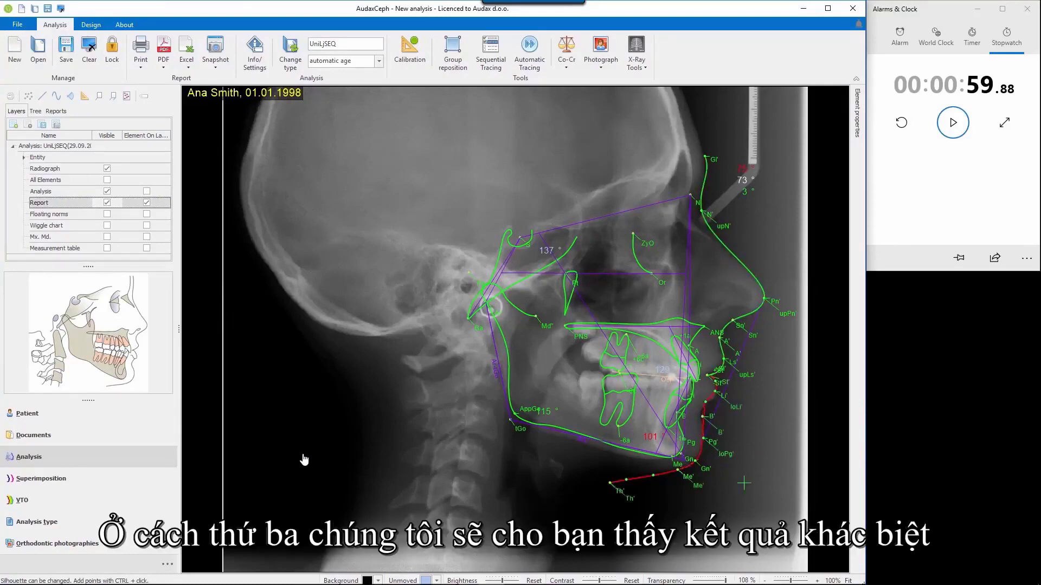
pyautogui.scroll(-2, 304, 460)
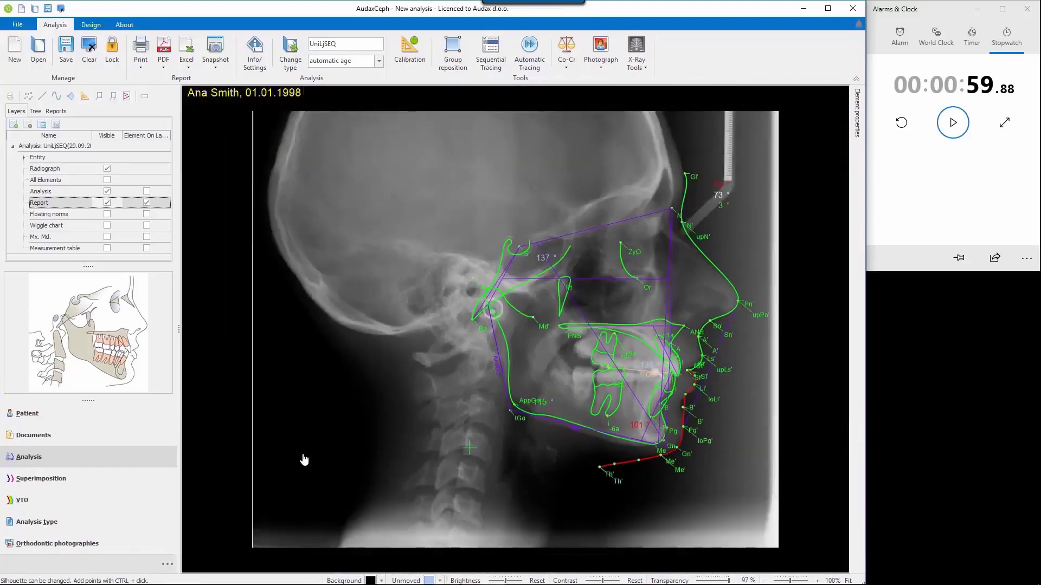
pyautogui.click(89, 51)
pyautogui.click(550, 316)
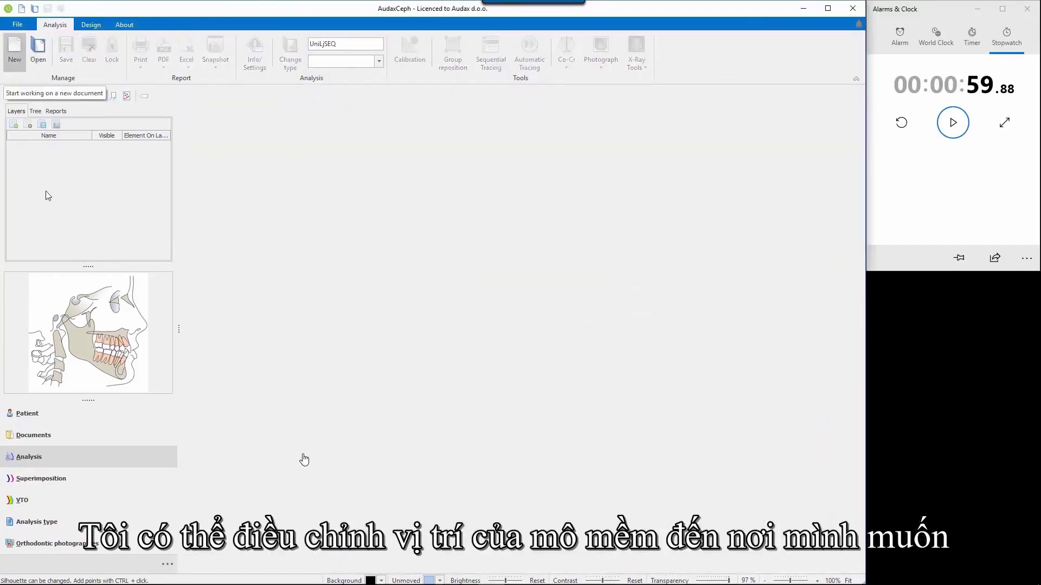
# Step: Open a third new analysis from Documents and reset the stopwatch to zero
pyautogui.click(63, 436)
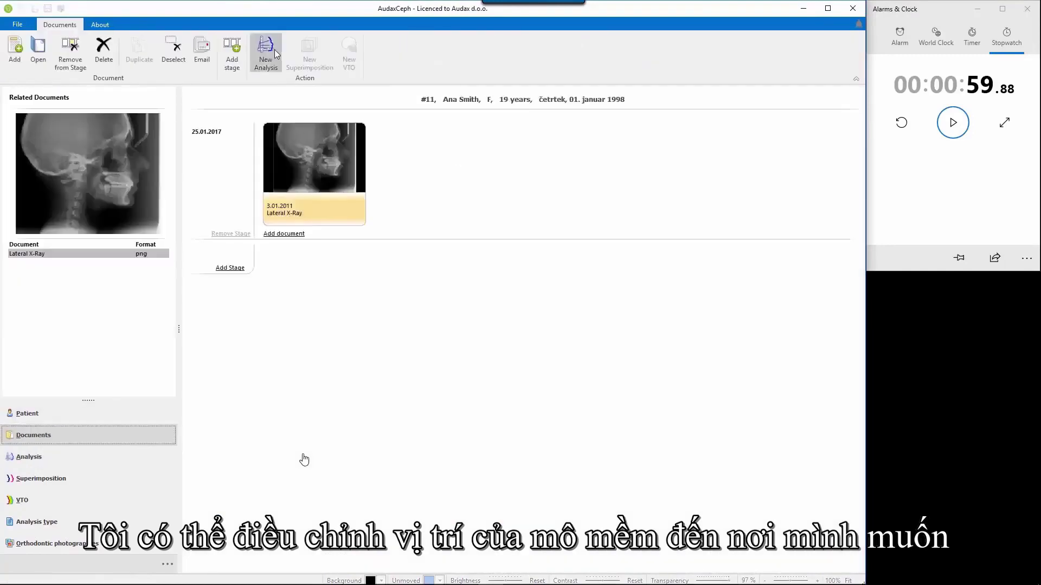
pyautogui.click(274, 52)
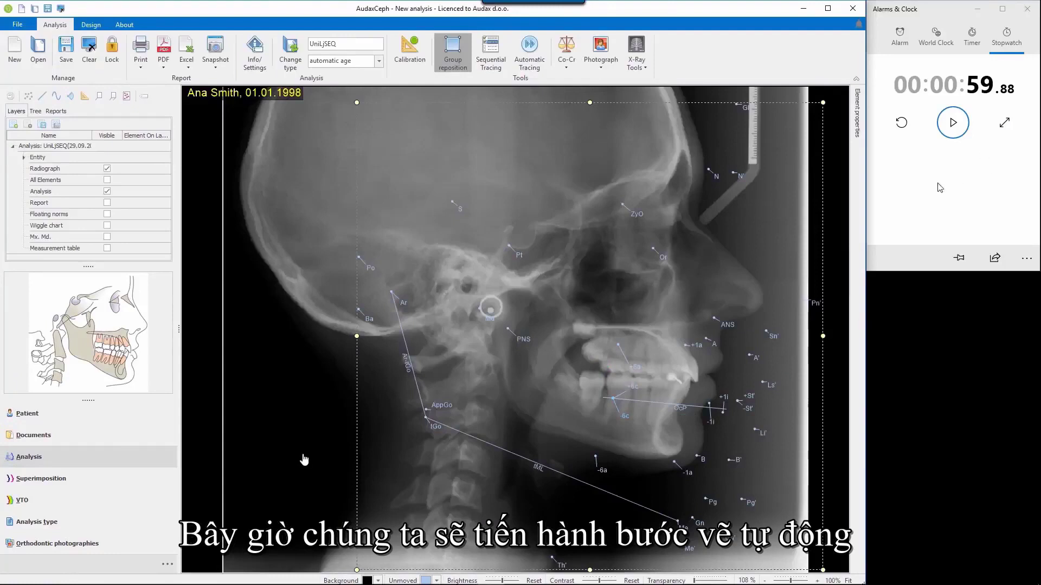
pyautogui.click(914, 130)
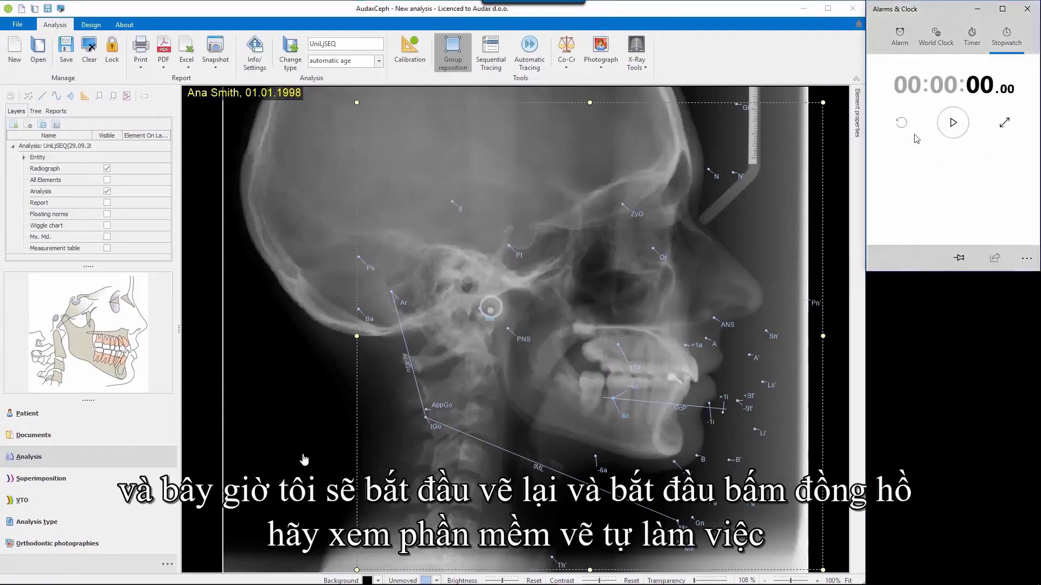
# Step: Time the automatic tracing of the X-ray at 4.97 seconds, then show the Report layer's lines and angles
pyautogui.click(953, 121)
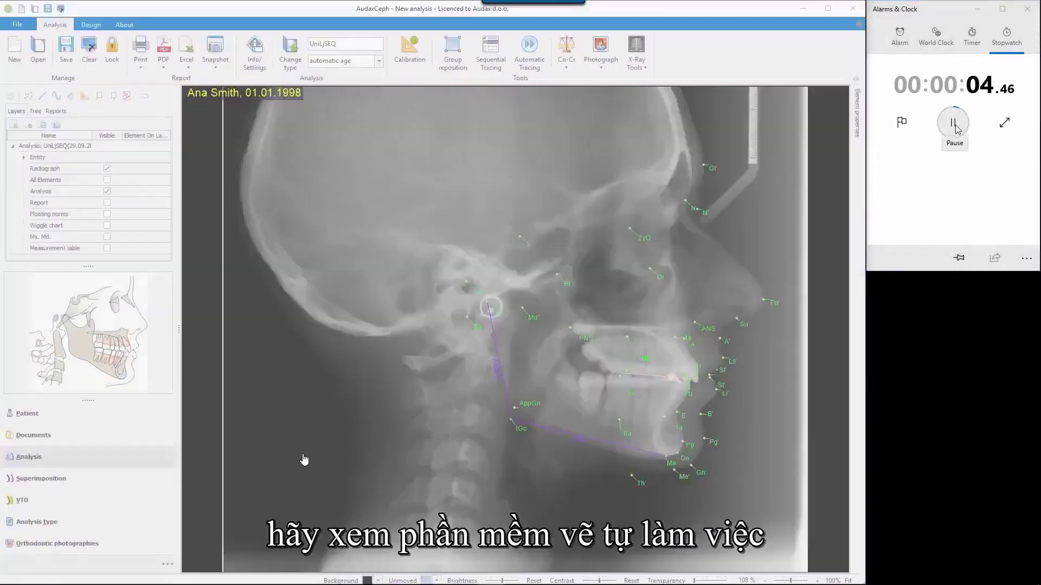
pyautogui.click(954, 124)
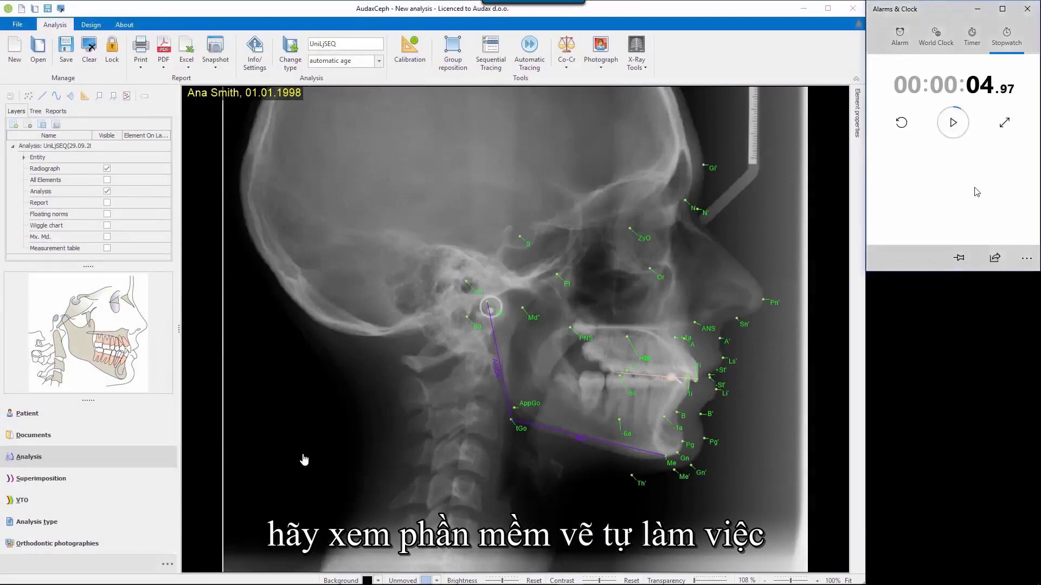
pyautogui.click(107, 202)
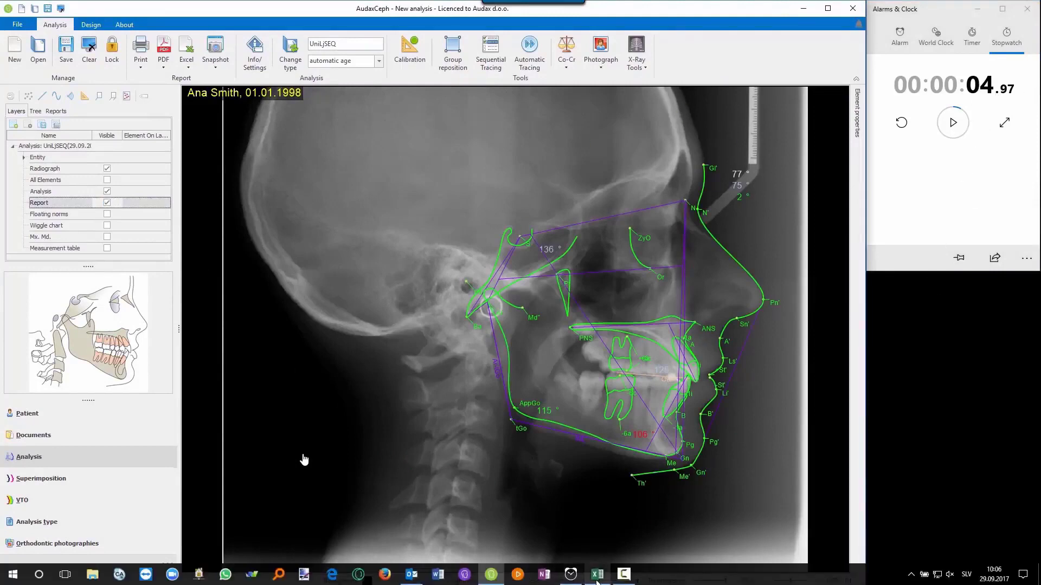
# Step: In the tracingSpeed sheet, enter 5 in C6 for automatic AudaxCEPH TINA and check the 56, 59 and 5 bars
pyautogui.click(597, 577)
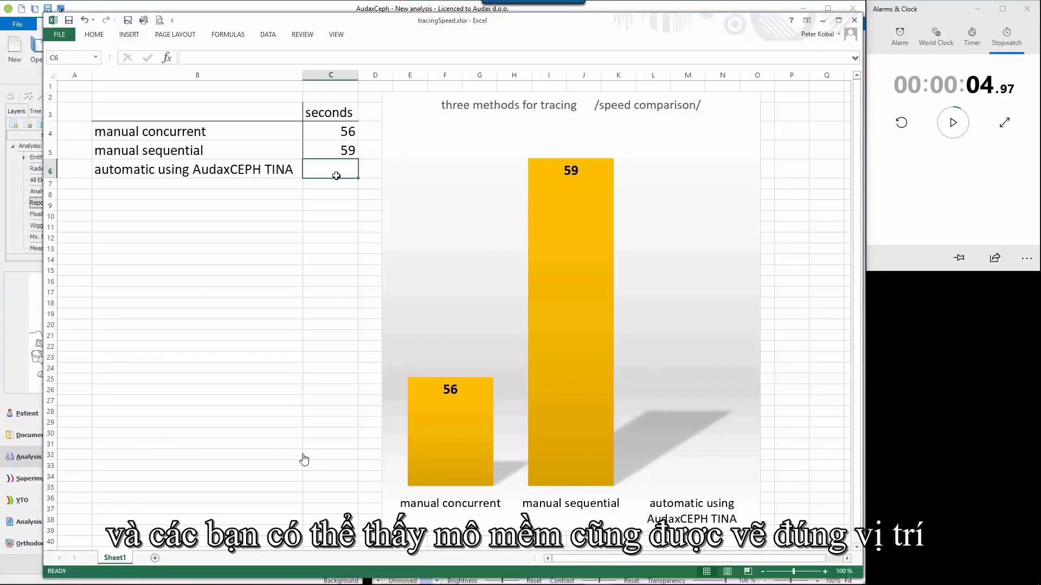
pyautogui.write('5')
pyautogui.press('Return')
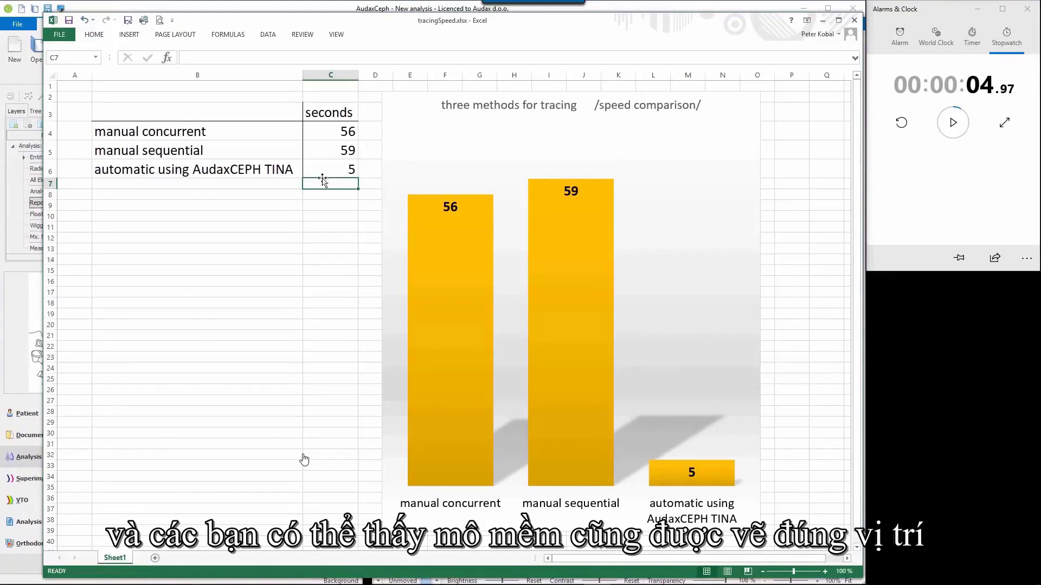
pyautogui.moveTo(475, 343)
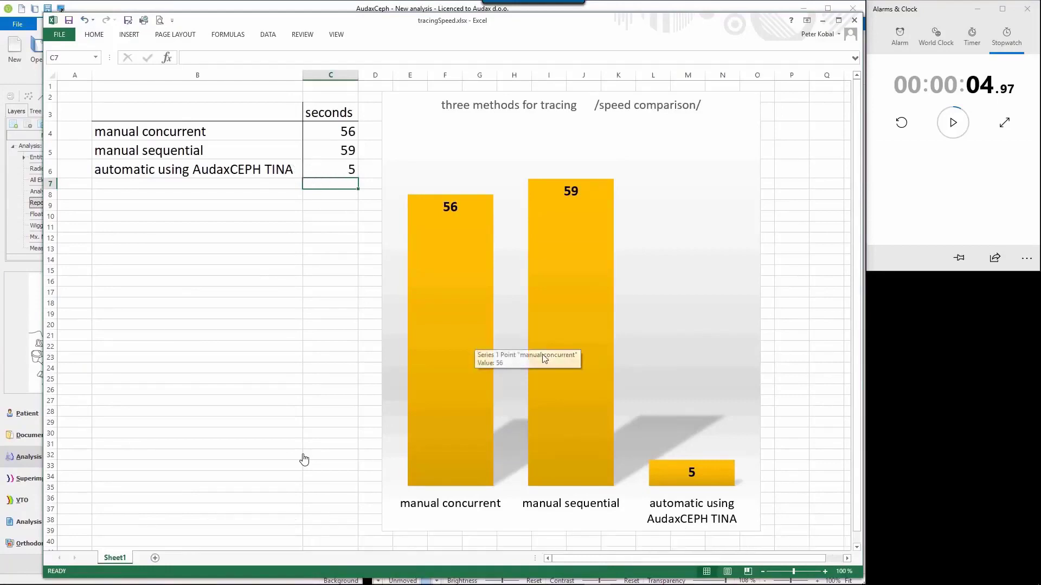
pyautogui.moveTo(693, 491)
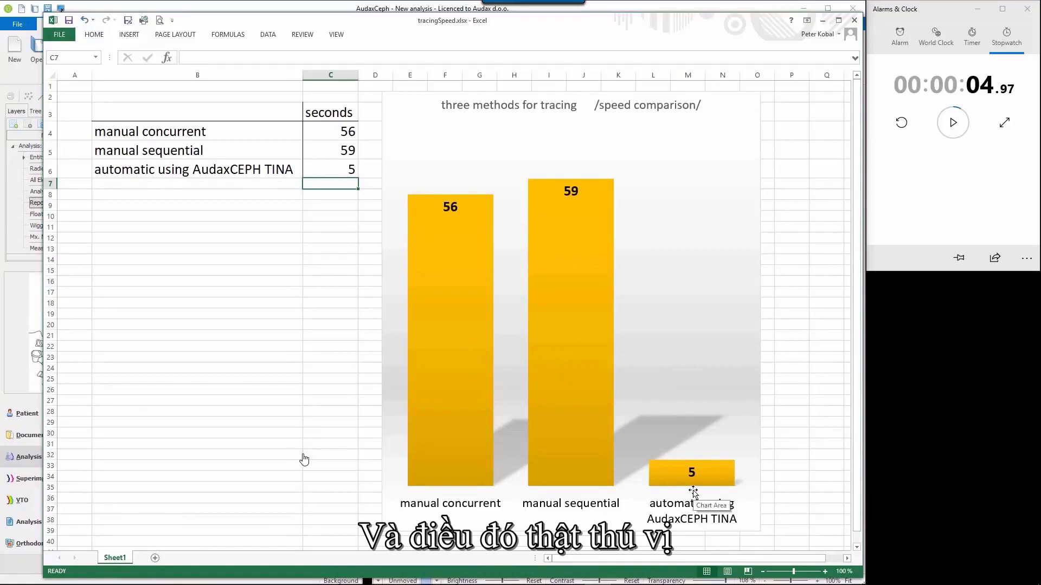